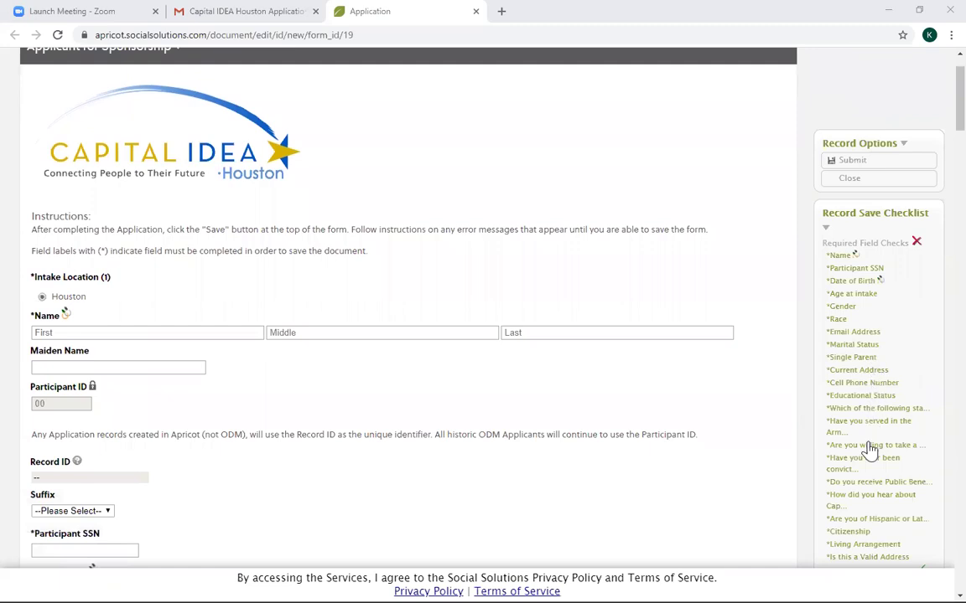
Enter the applicant's first and last name, leaving the maiden name blank.
click(151, 333)
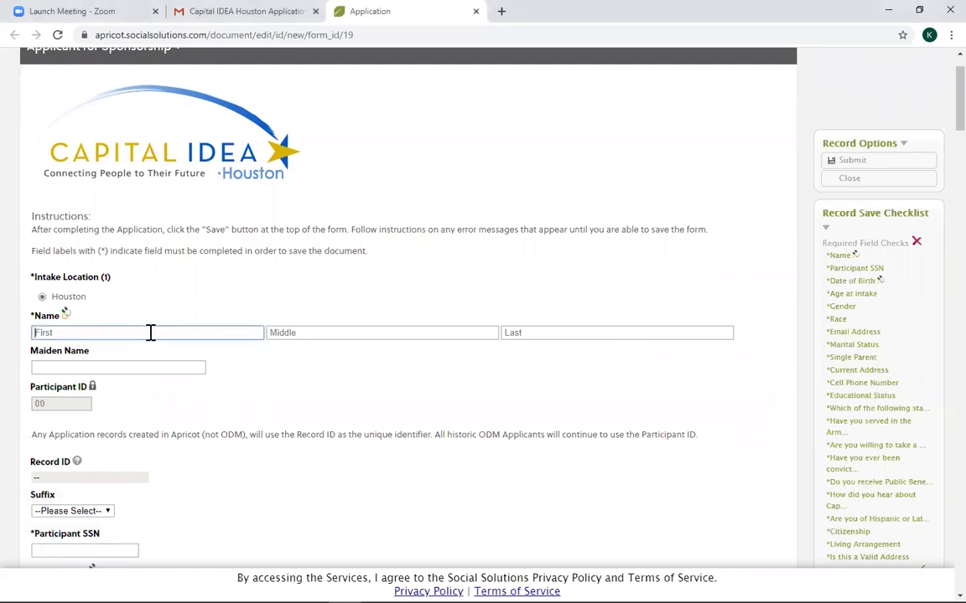
key(Tab)
key(Tab)
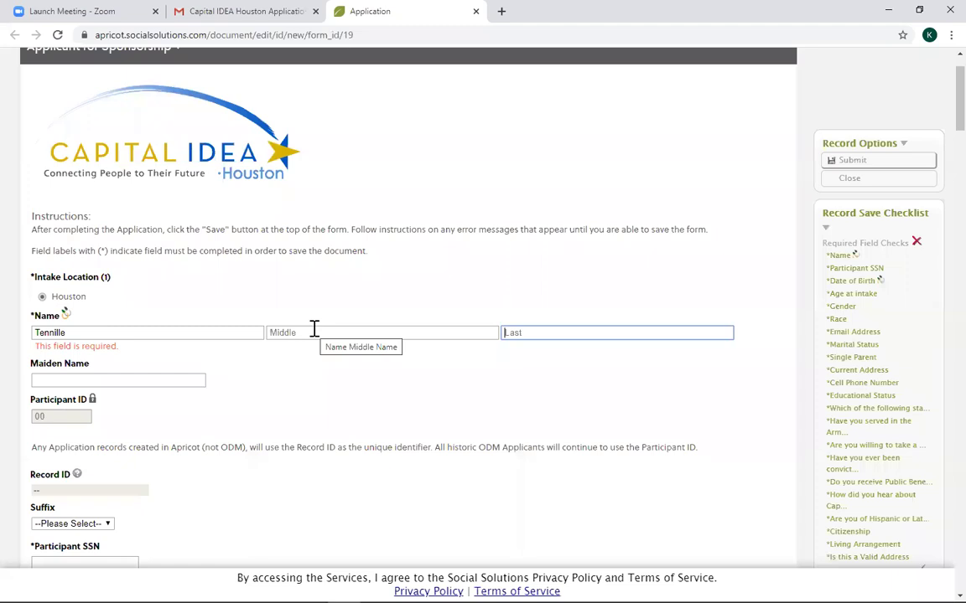
key(Tab)
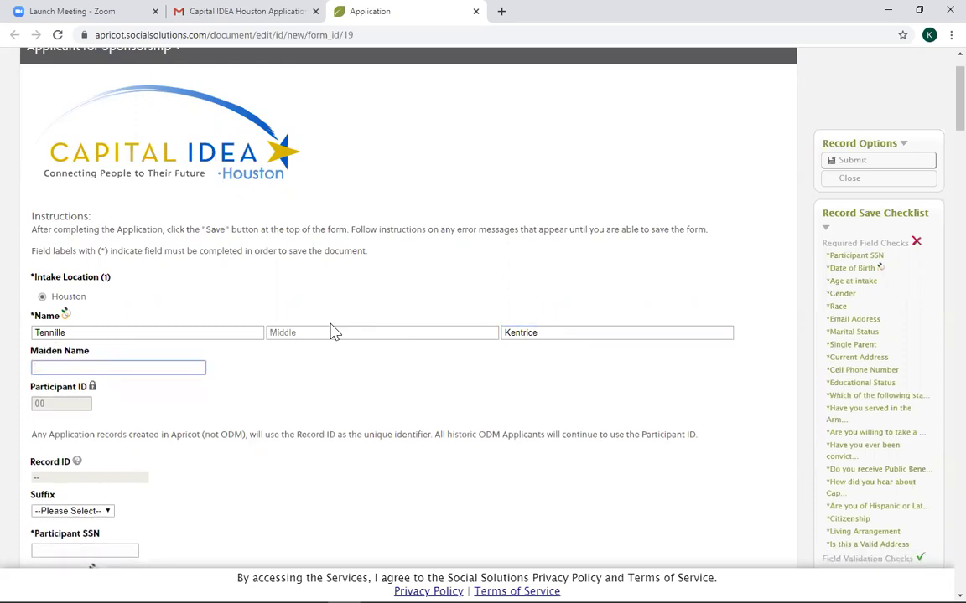
key(Tab)
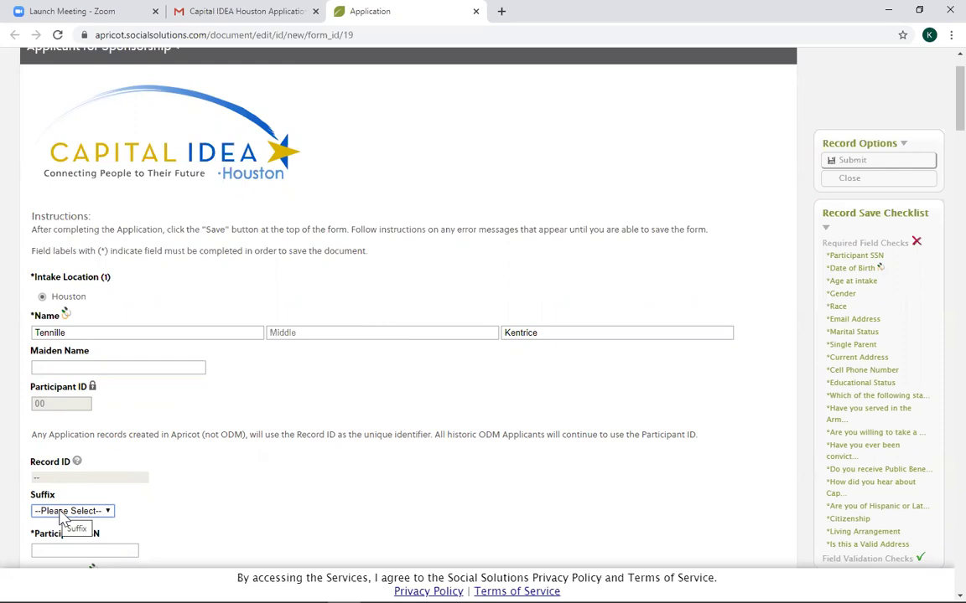
scroll(197, 478, down, 5)
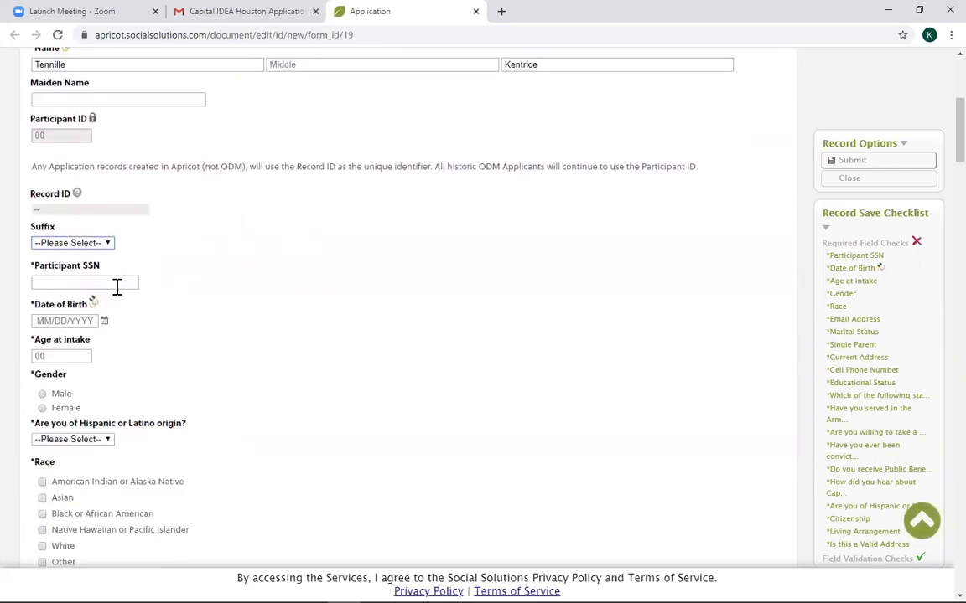
Leave Suffix at --Please Select-- and enter the participant's SSN.
click(101, 242)
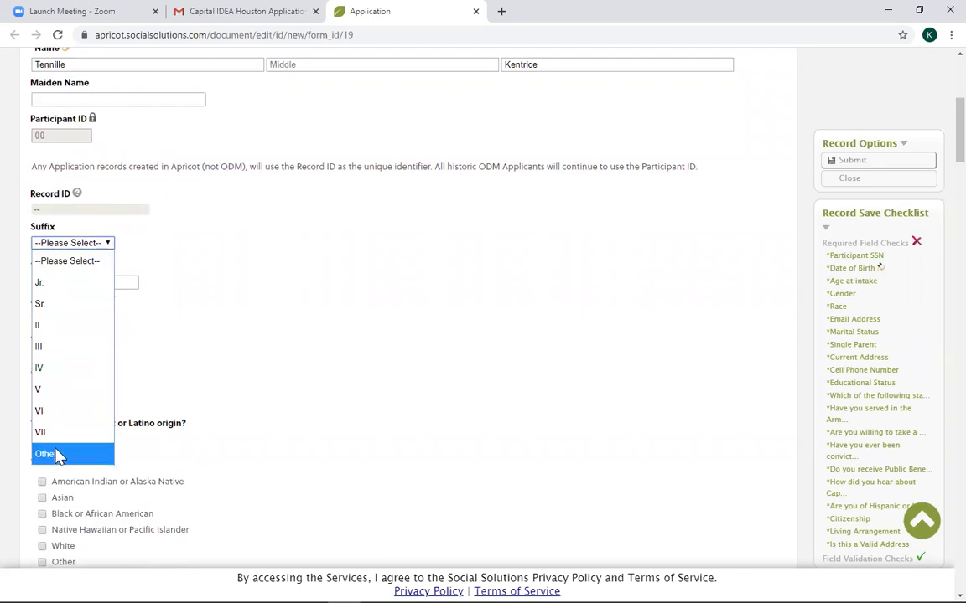
click(127, 266)
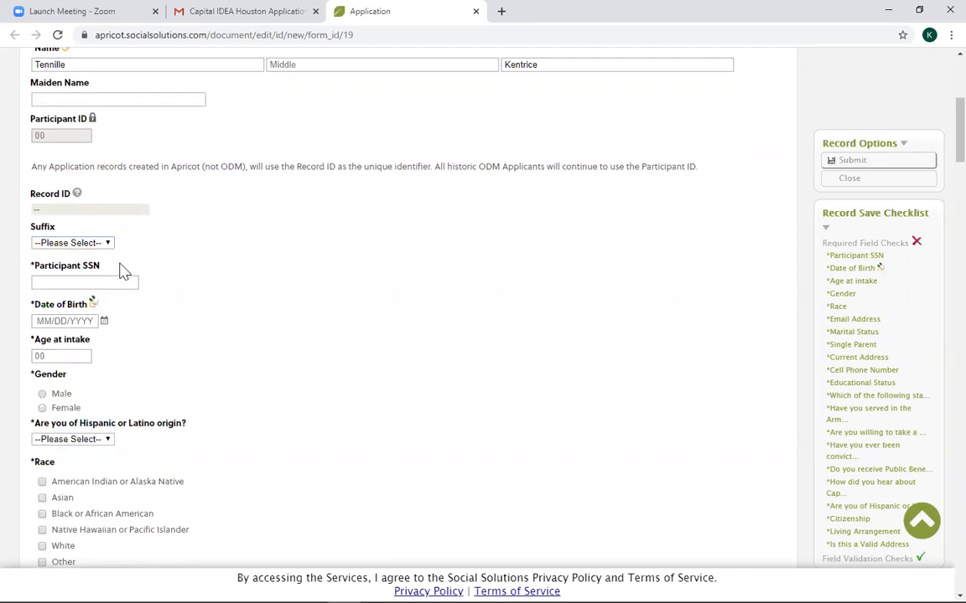
click(109, 282)
text(000)
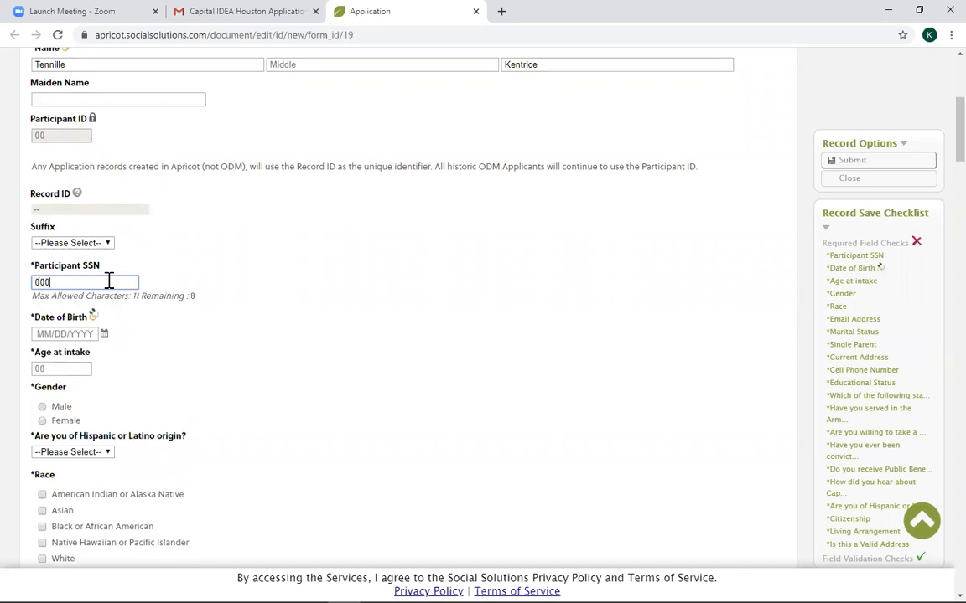
text(-00-1234)
Enter date of birth 01/01/1990 and age at intake 20.
click(66, 334)
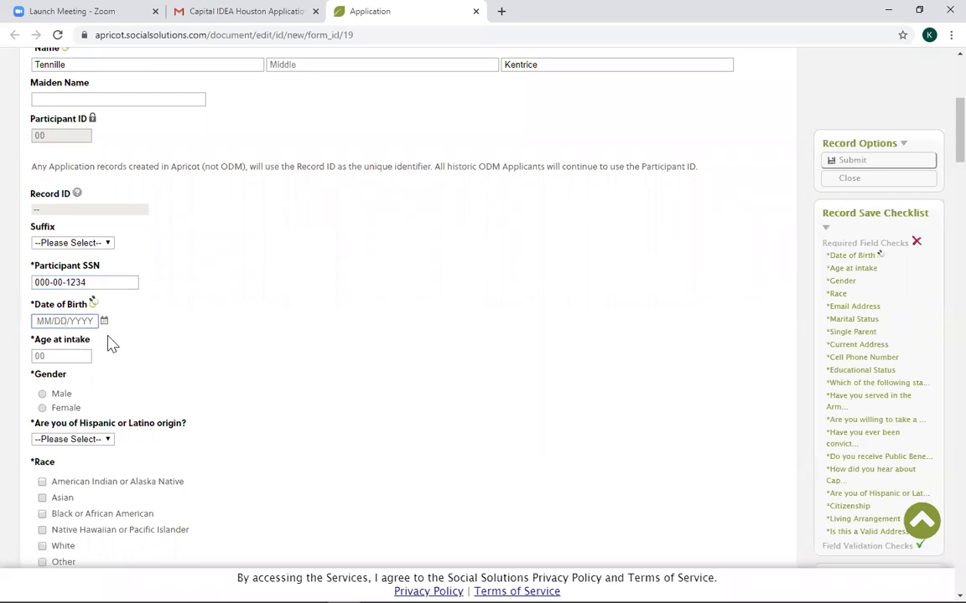
text(01/01/)
text(1990)
click(63, 357)
text(20)
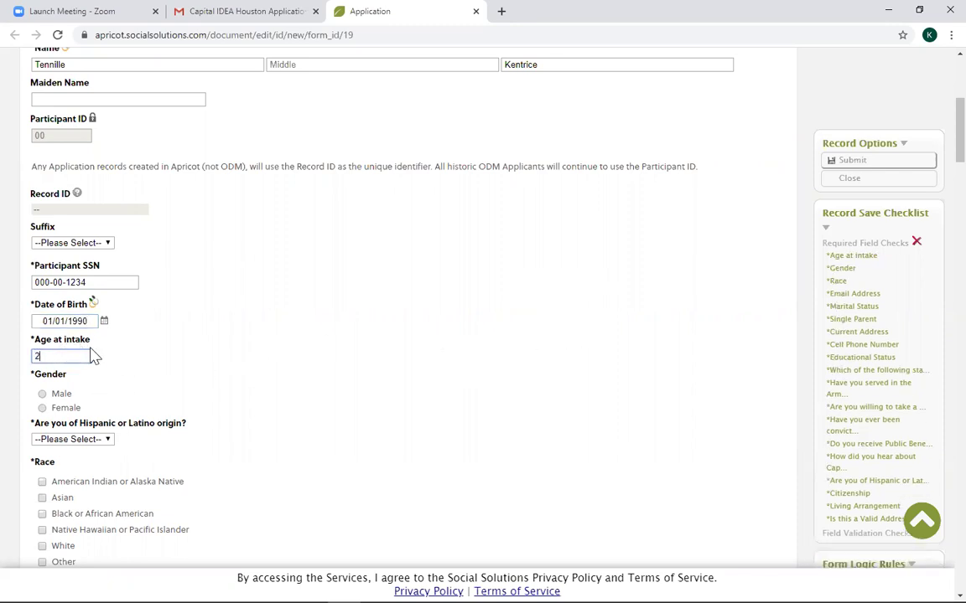
click(92, 392)
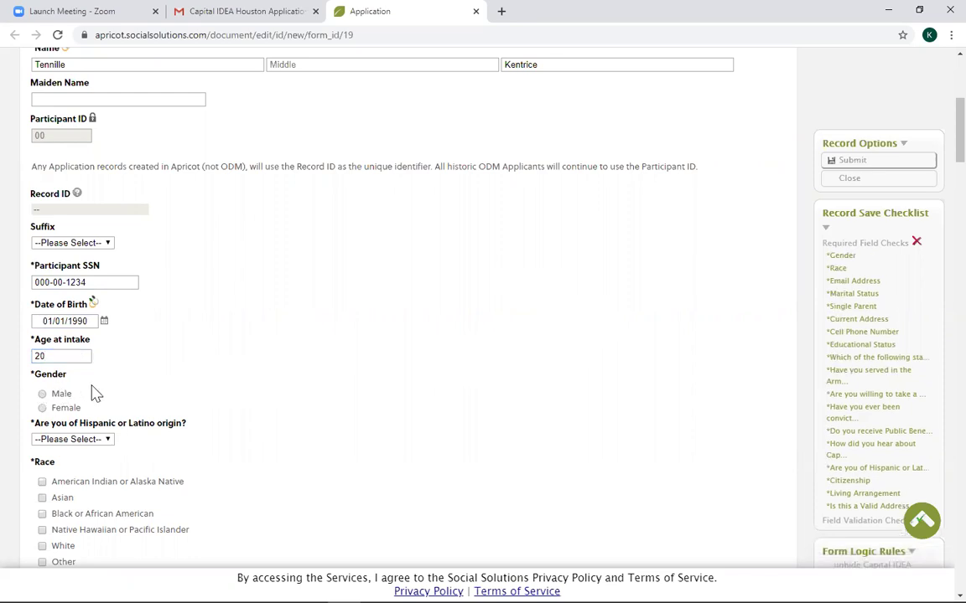
Set gender to Female and Hispanic or Latino origin to Yes.
scroll(95, 393, down, 1)
scroll(95, 394, down, 1)
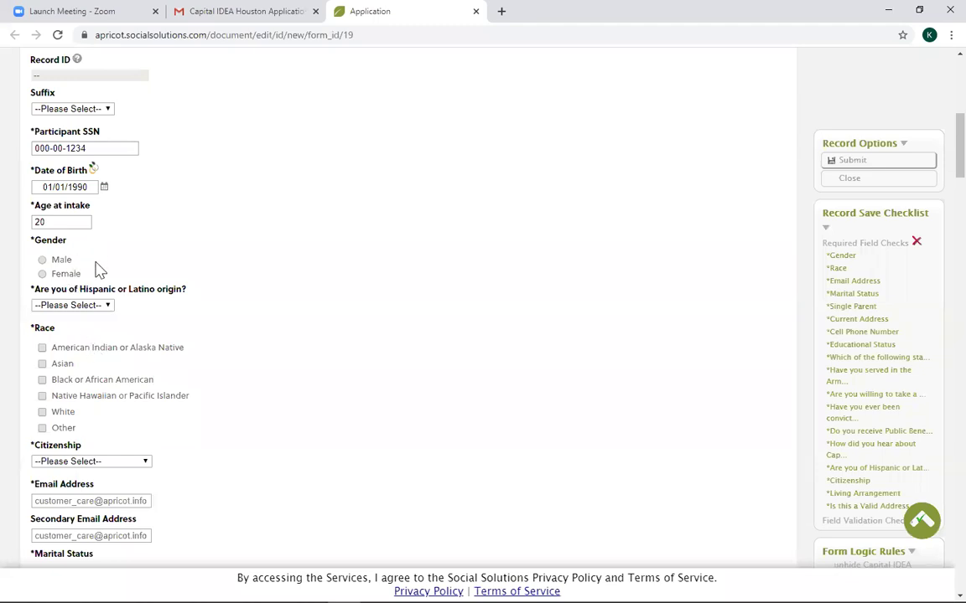
click(42, 274)
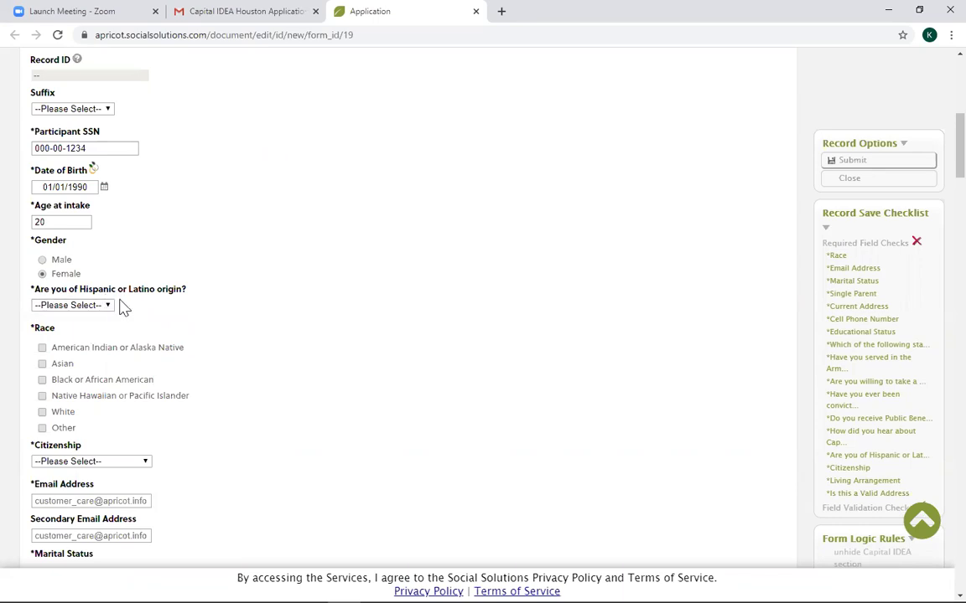
click(112, 309)
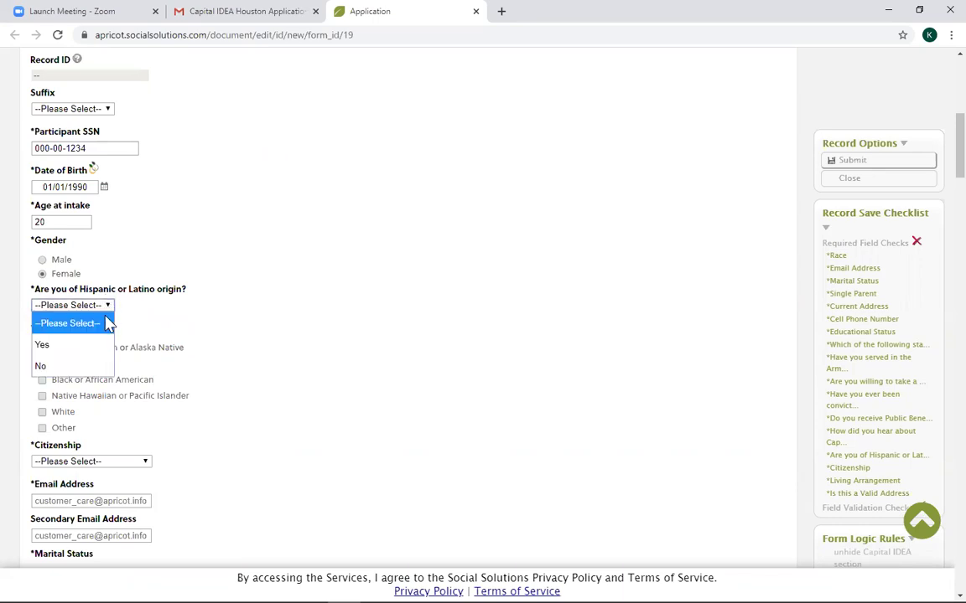
click(45, 345)
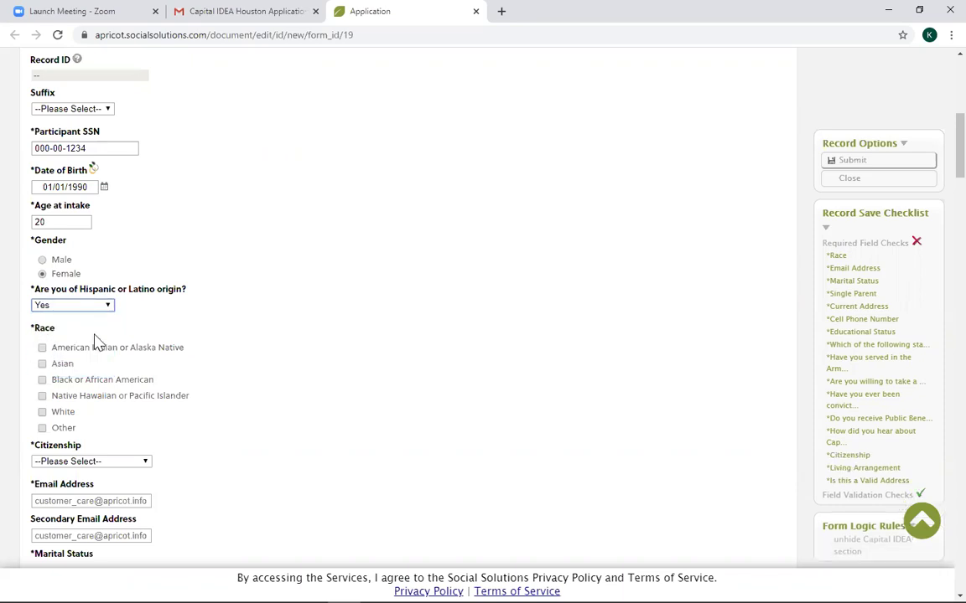
Check American Indian, Asian, Black, Pacific Islander and Other races, with Other as N/A.
scroll(94, 339, down, 2)
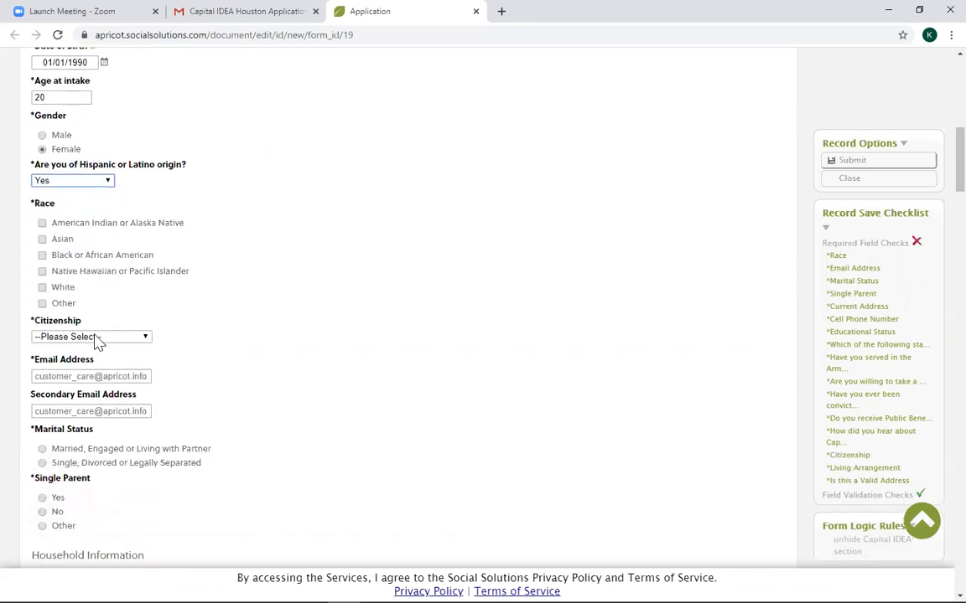
click(42, 214)
click(42, 230)
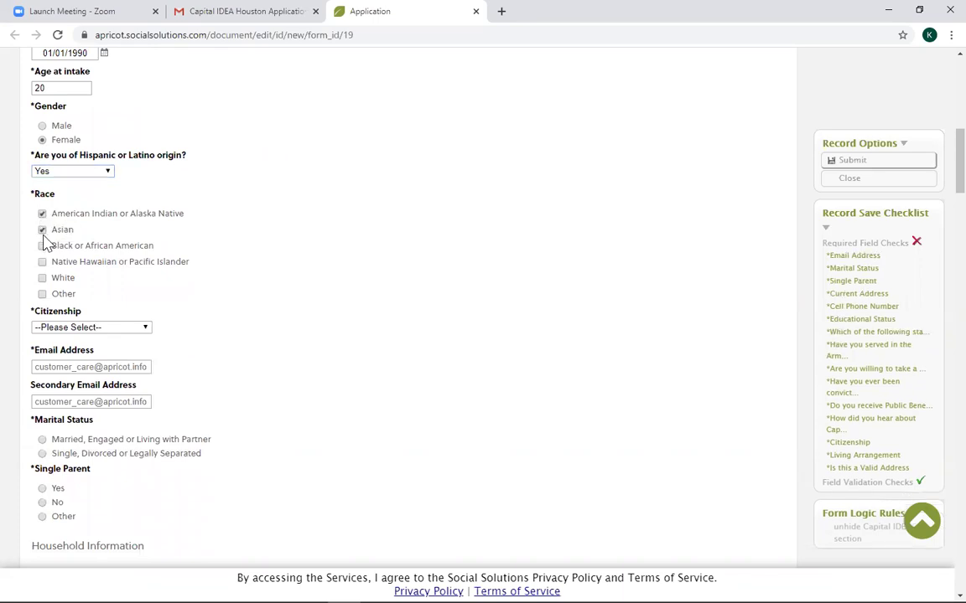
click(42, 245)
click(41, 262)
click(42, 294)
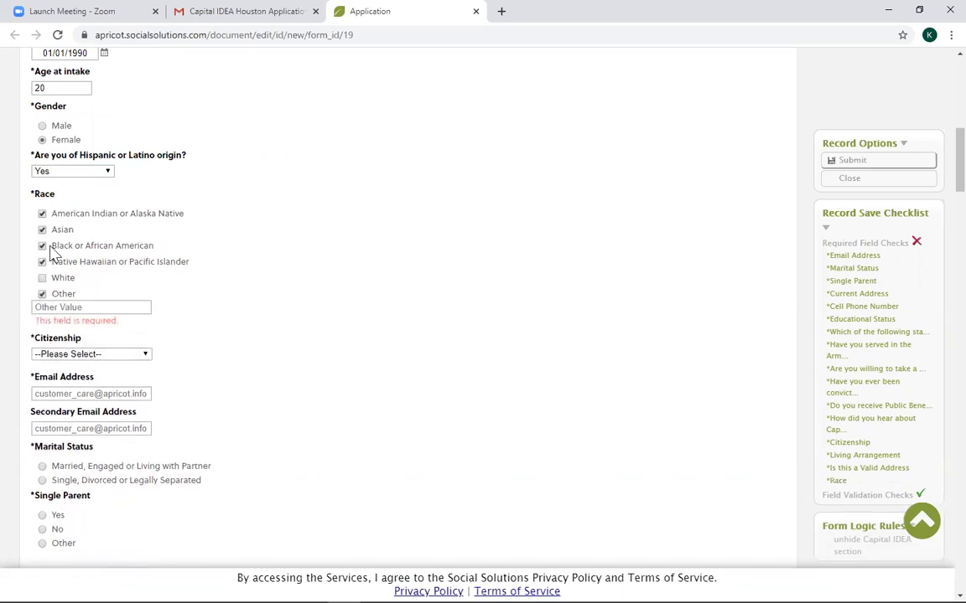
click(51, 309)
text(N/A)
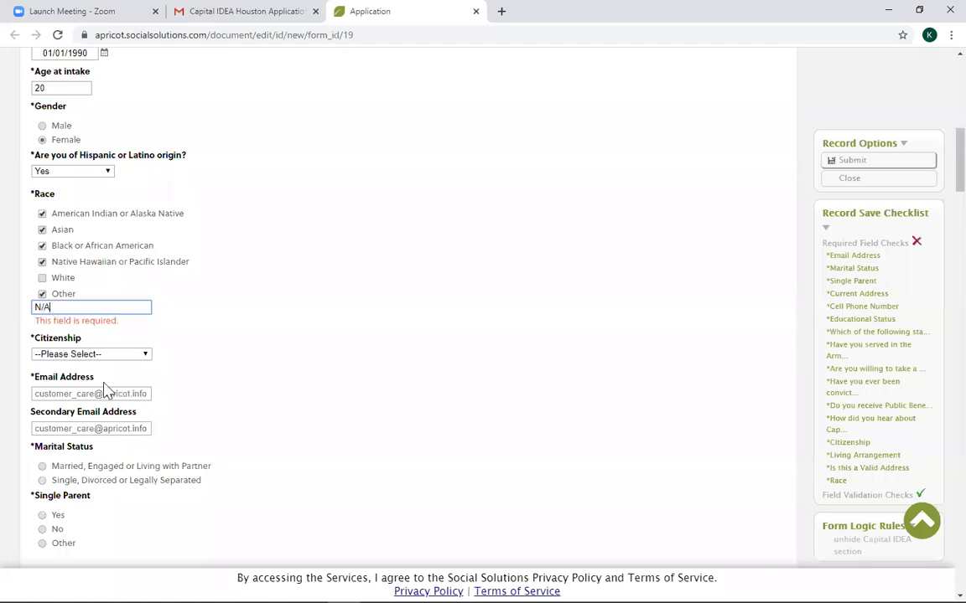
Set citizenship to US Citizen and enter the applicant's primary email address.
click(90, 353)
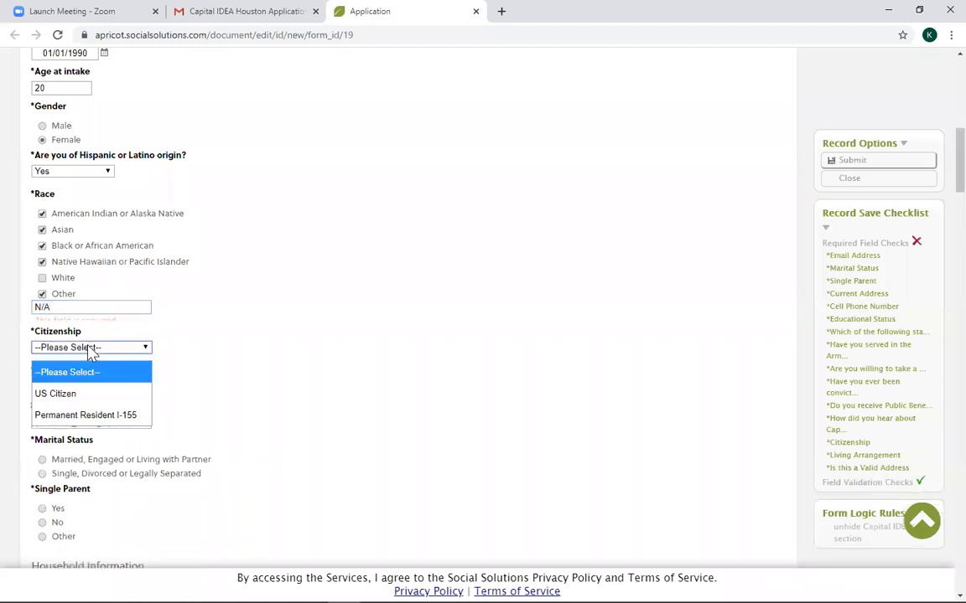
click(56, 394)
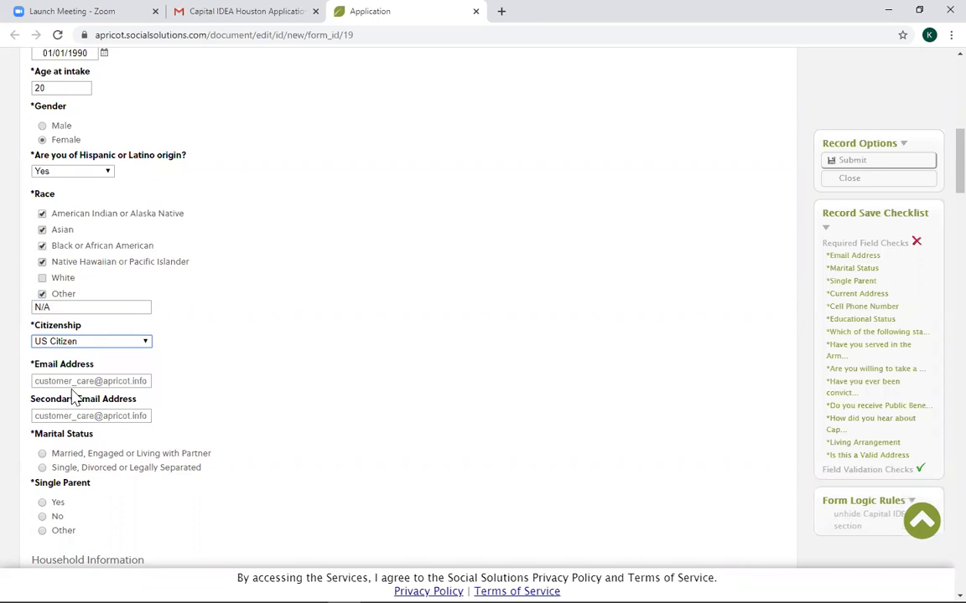
click(73, 384)
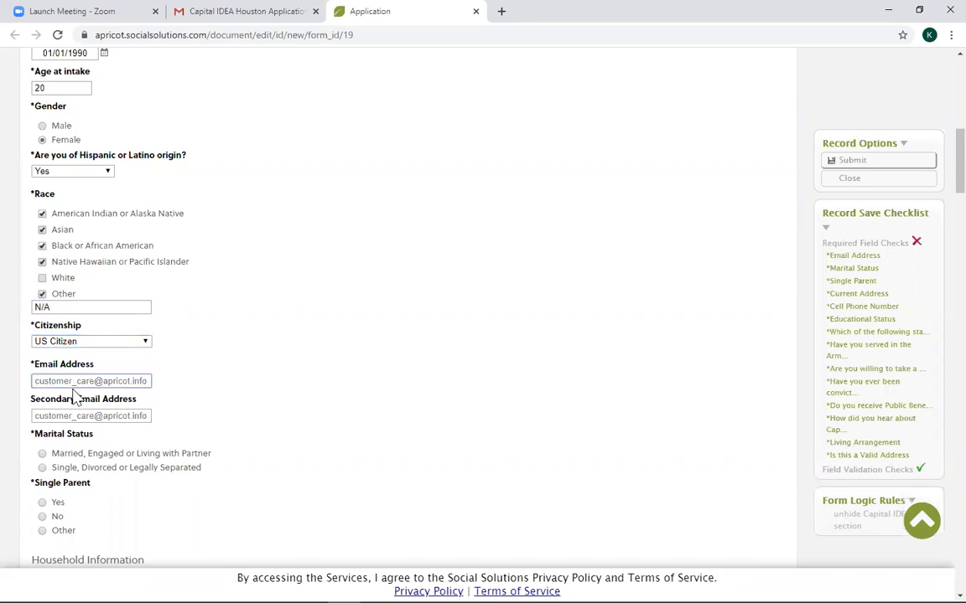
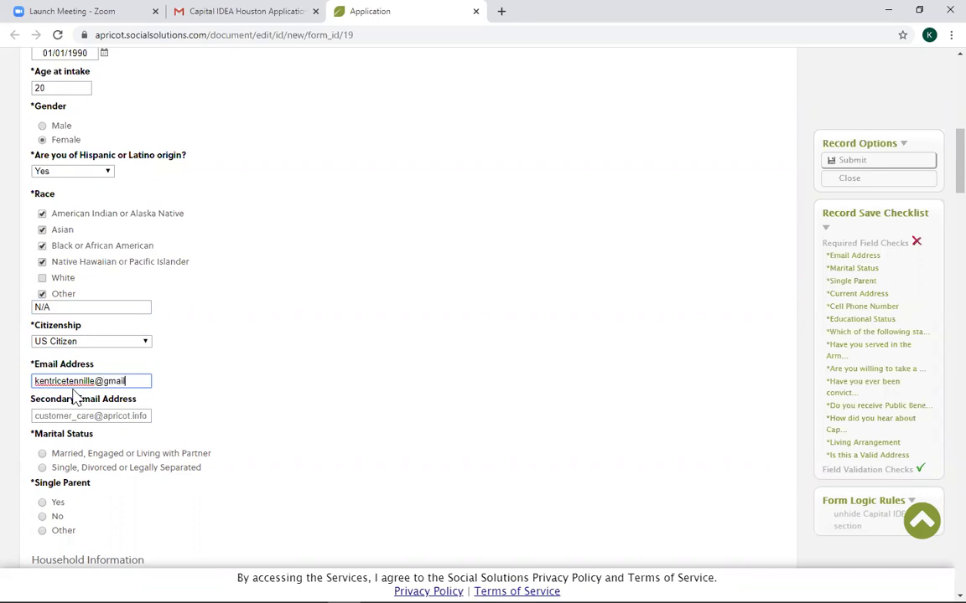
click(99, 415)
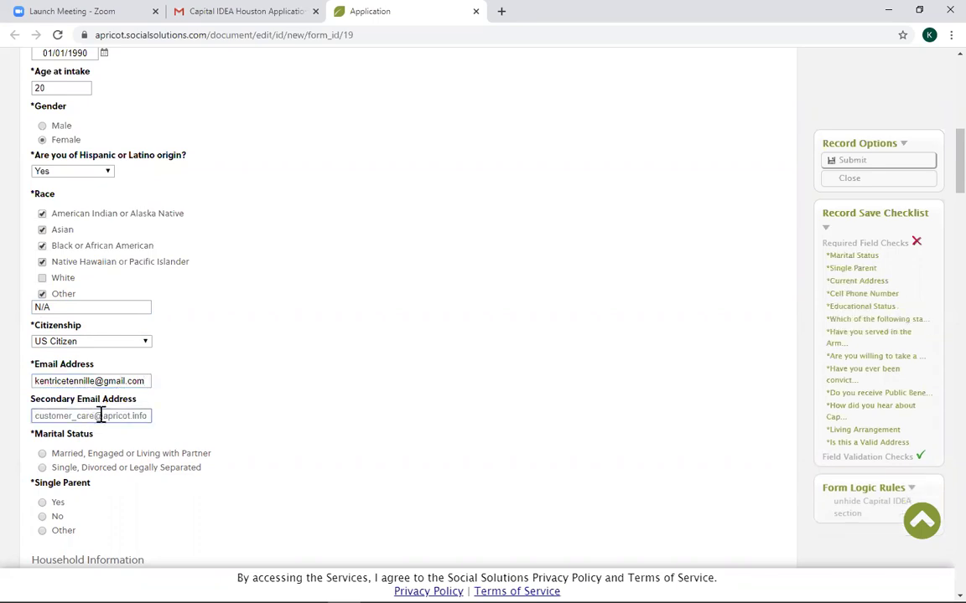
Set marital status to Single, Divorced or Legally Separated and Single Parent to No.
scroll(101, 415, down, 1)
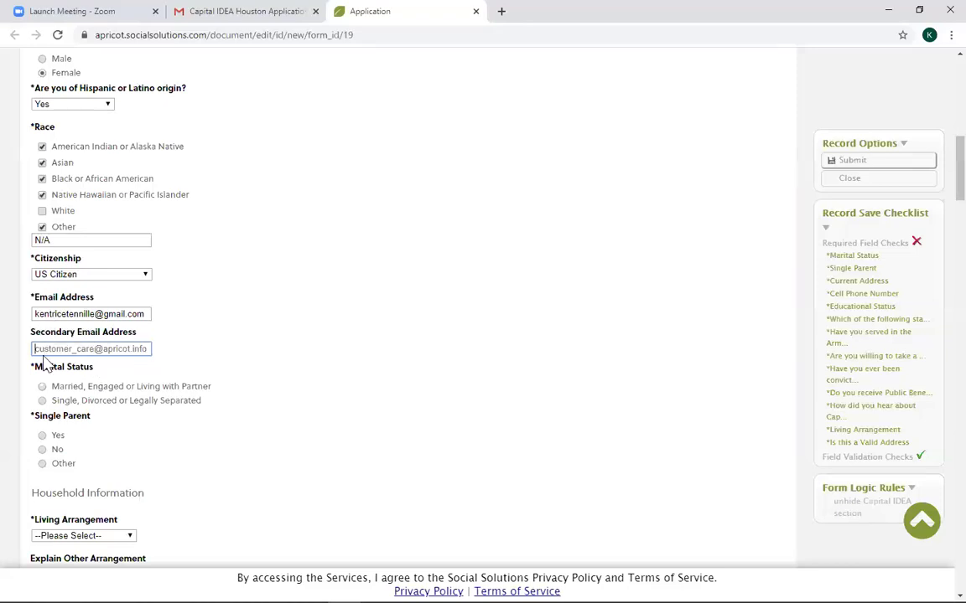
click(79, 314)
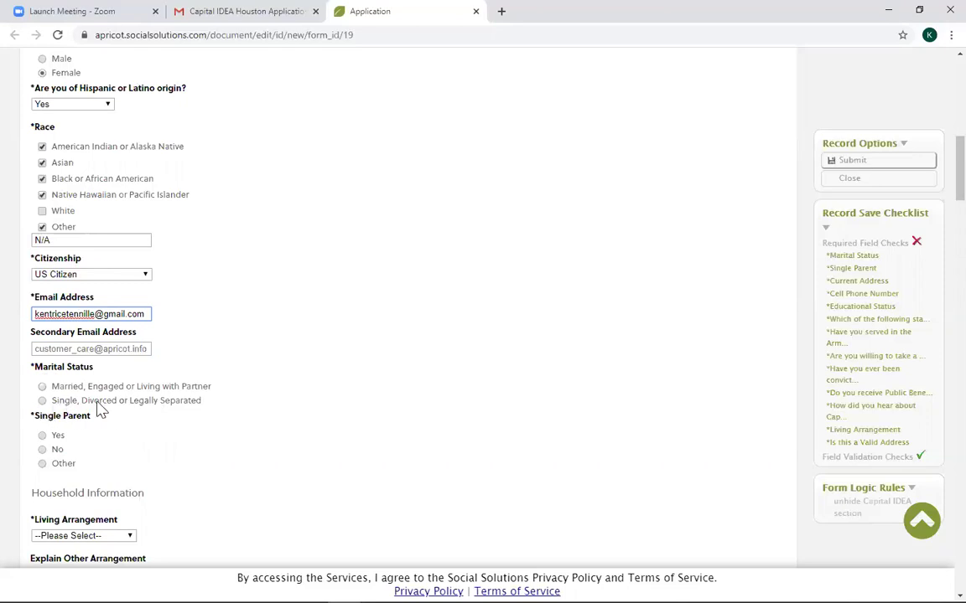
click(42, 387)
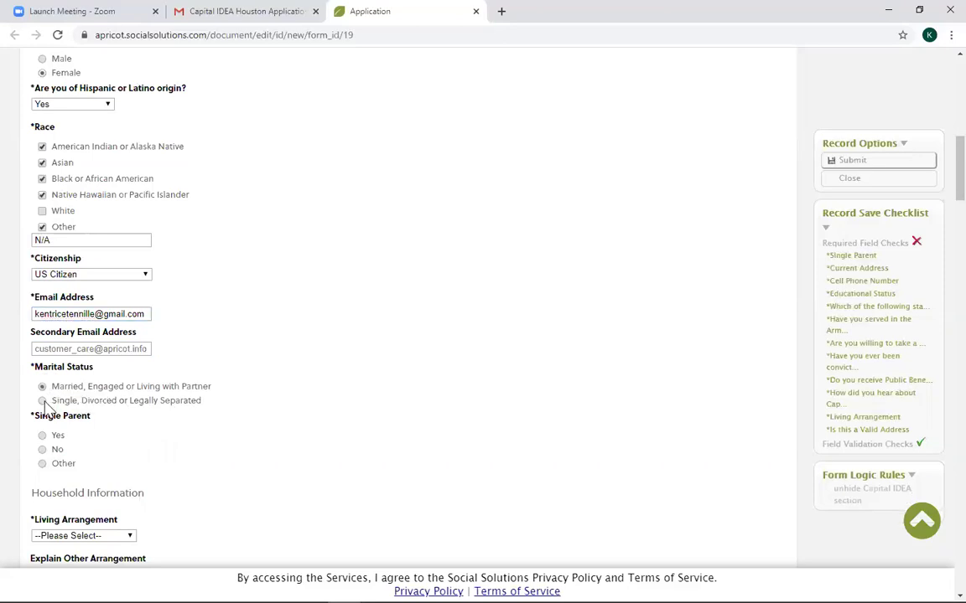
click(42, 400)
scroll(84, 419, down, 3)
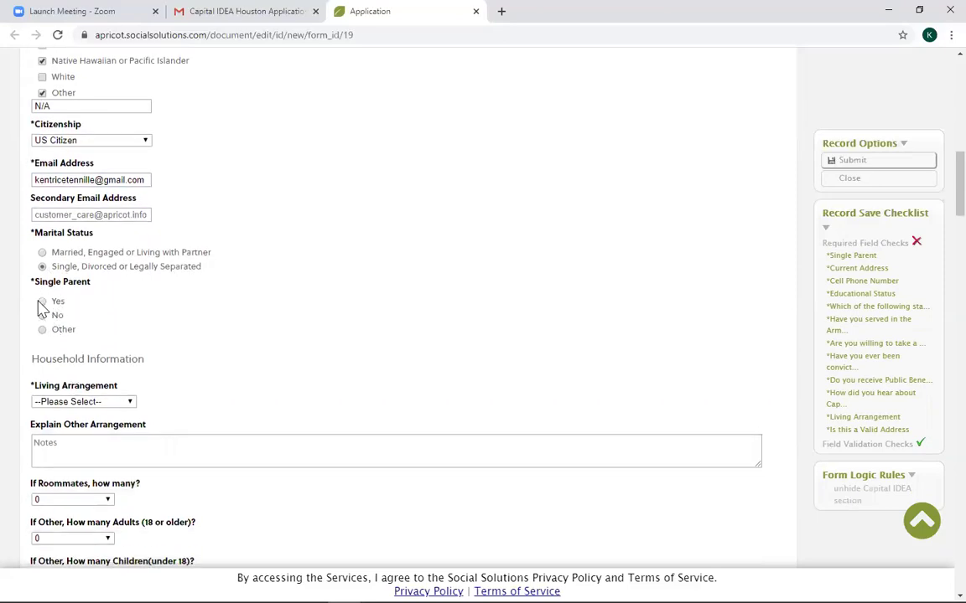
click(42, 302)
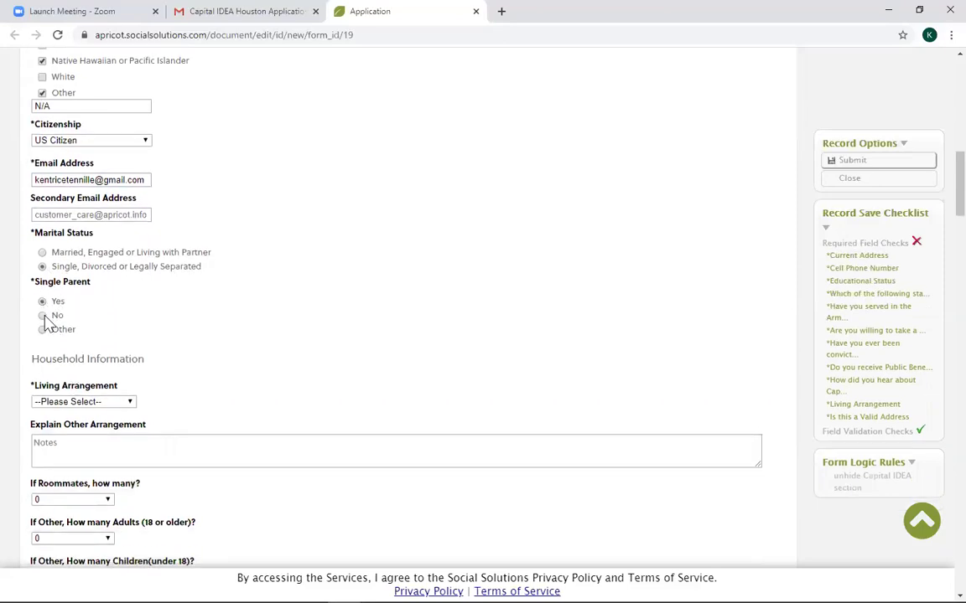
click(43, 316)
Set Living Arrangement to One family household.
click(71, 403)
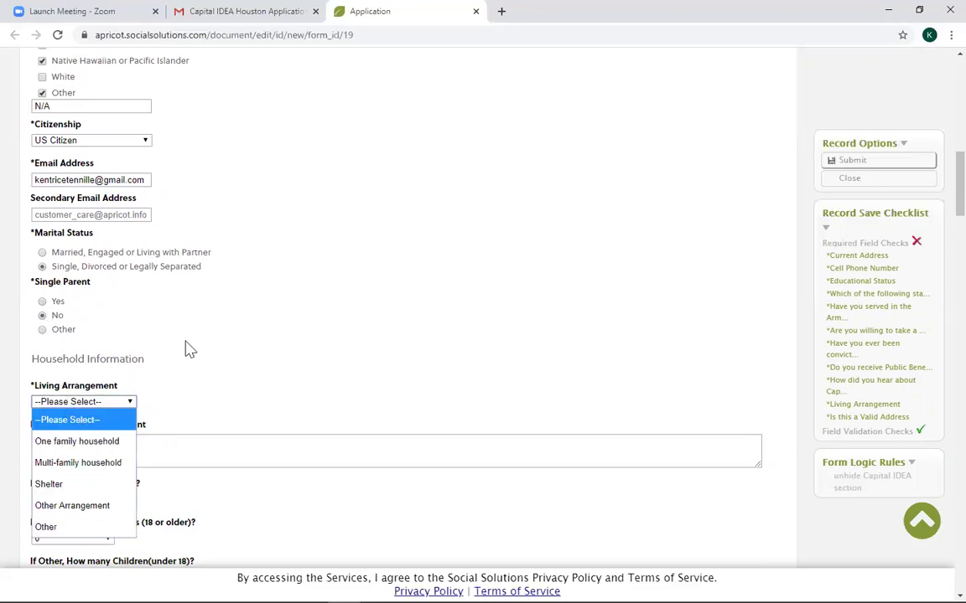
scroll(176, 346, down, 1)
click(131, 336)
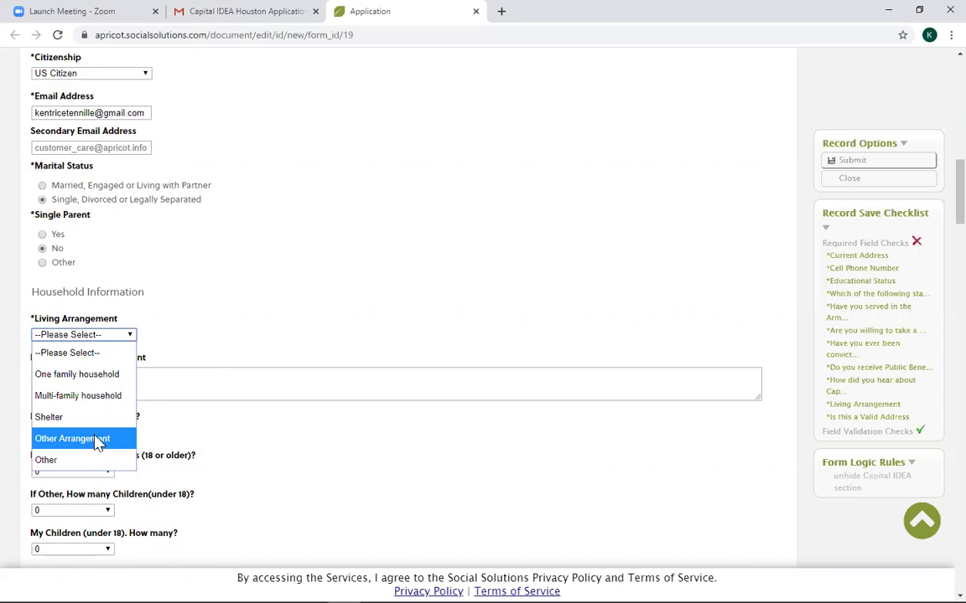
click(97, 442)
click(84, 335)
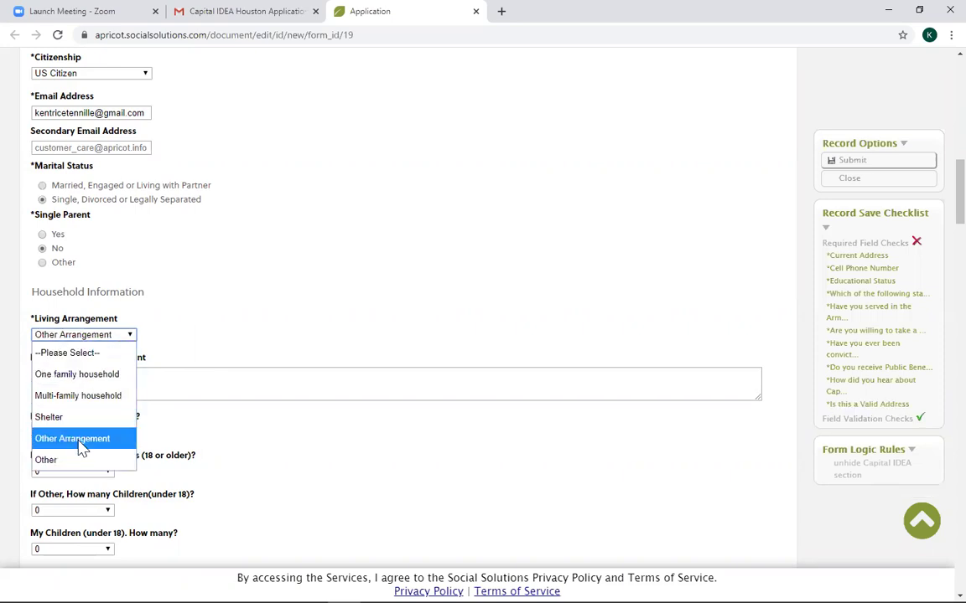
click(187, 384)
click(50, 374)
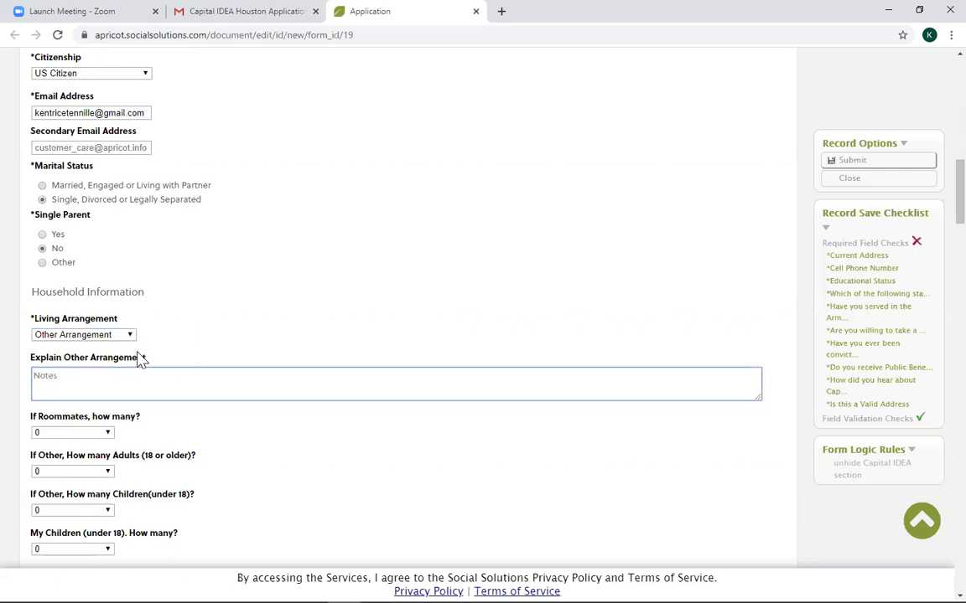
click(131, 336)
click(94, 460)
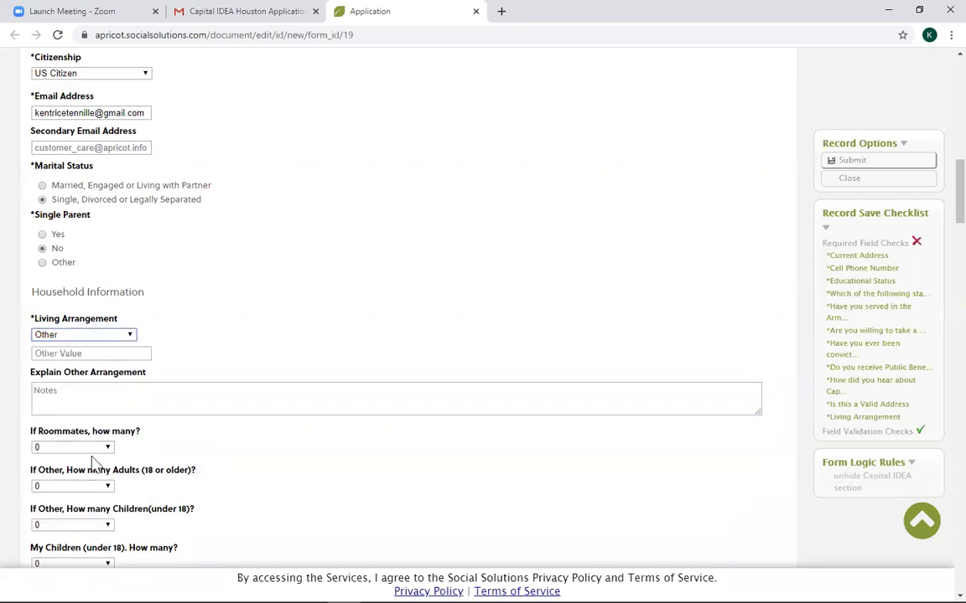
click(68, 355)
click(127, 337)
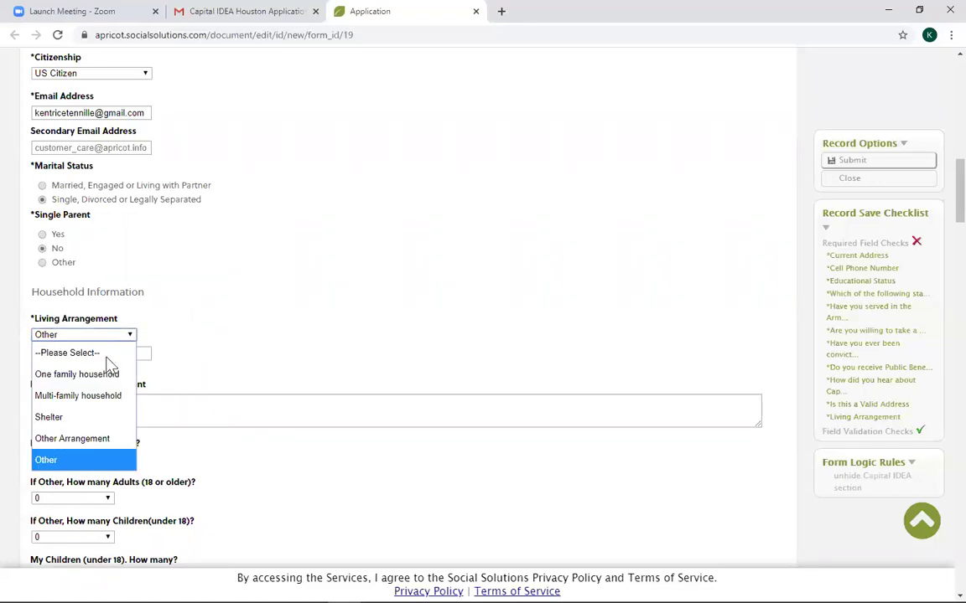
click(83, 373)
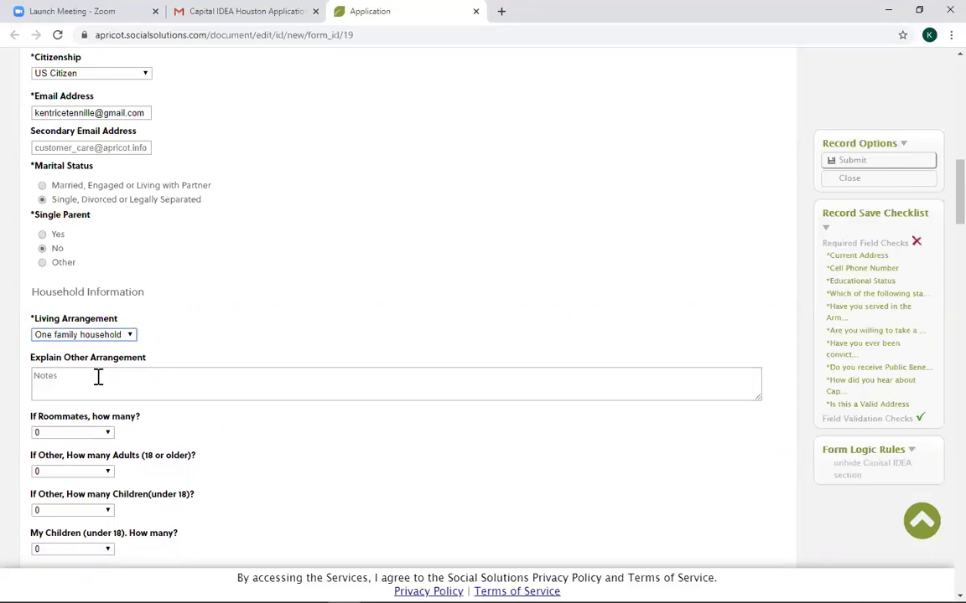
scroll(142, 415, down, 2)
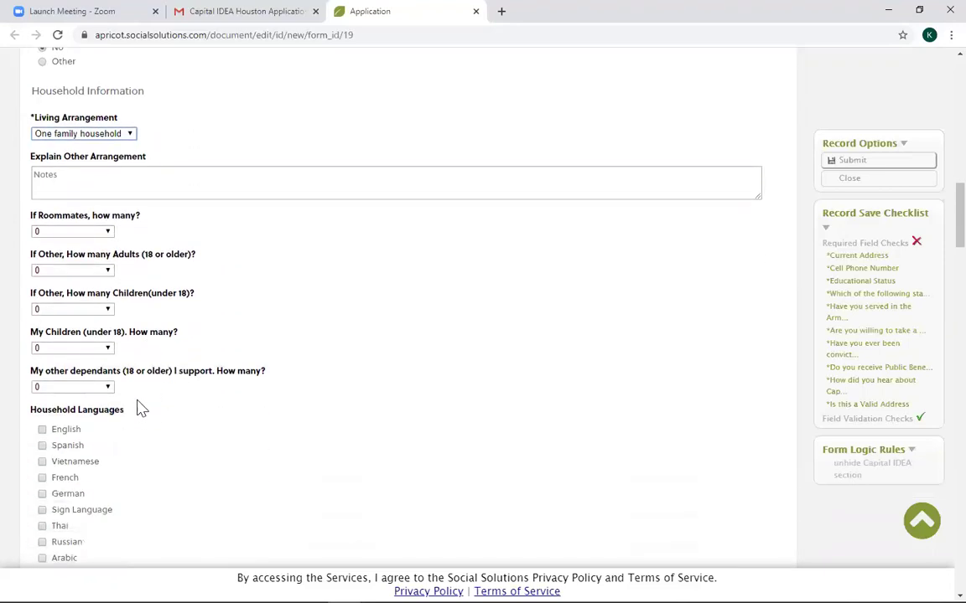
Keep roommates, adults, other children, my children and other dependants counts at 0.
click(98, 232)
click(97, 232)
click(91, 271)
click(92, 272)
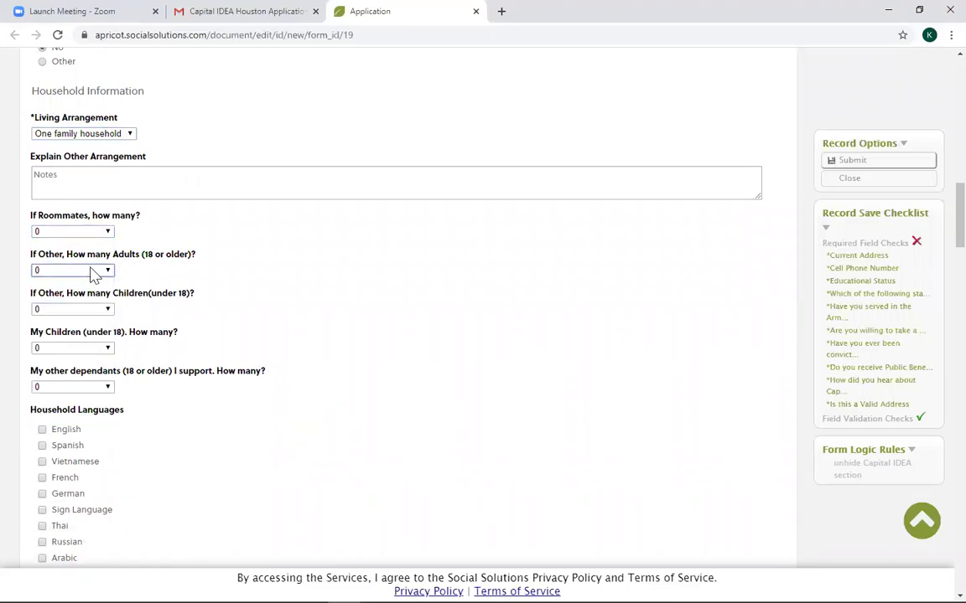
click(82, 310)
click(82, 313)
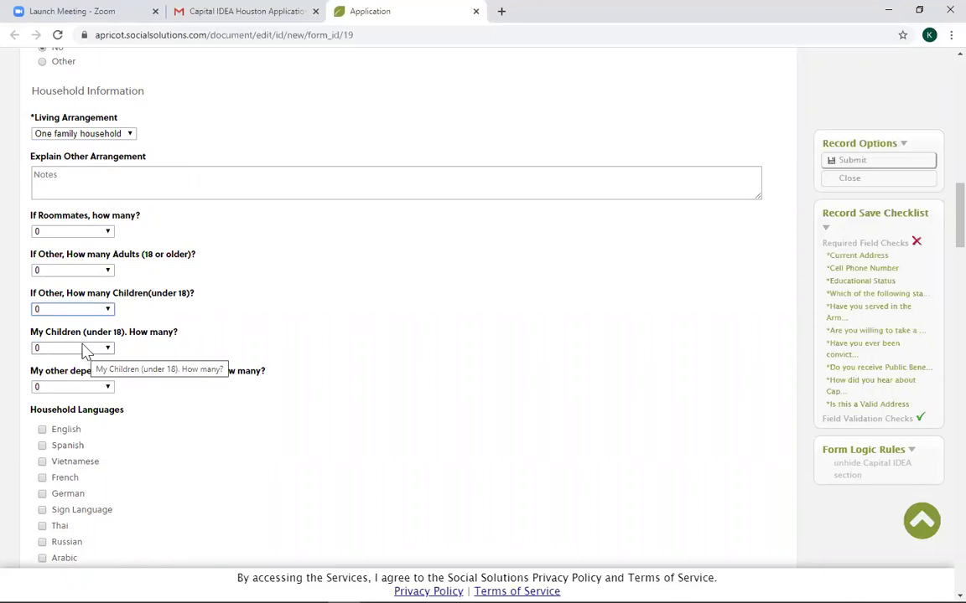
click(85, 348)
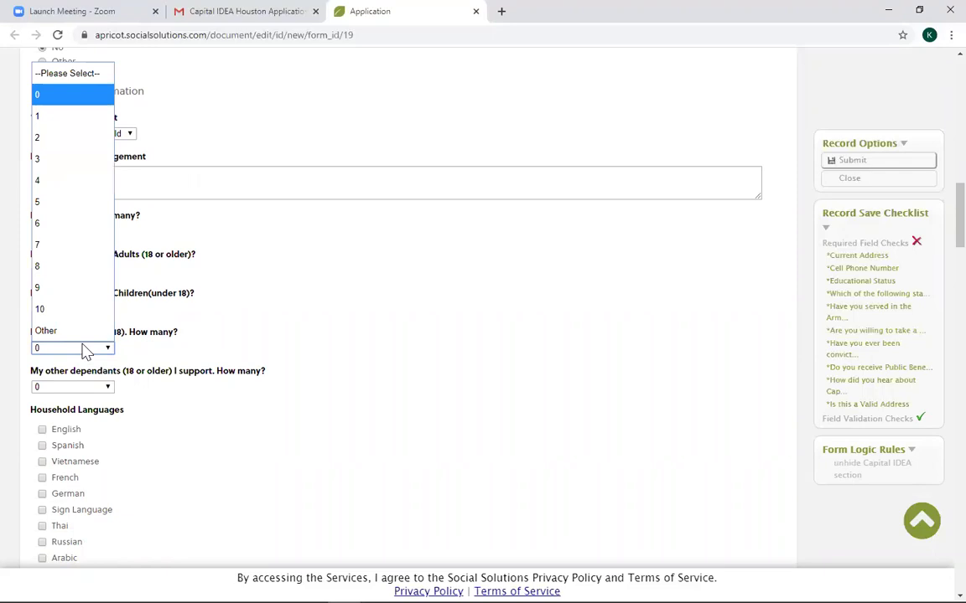
click(82, 354)
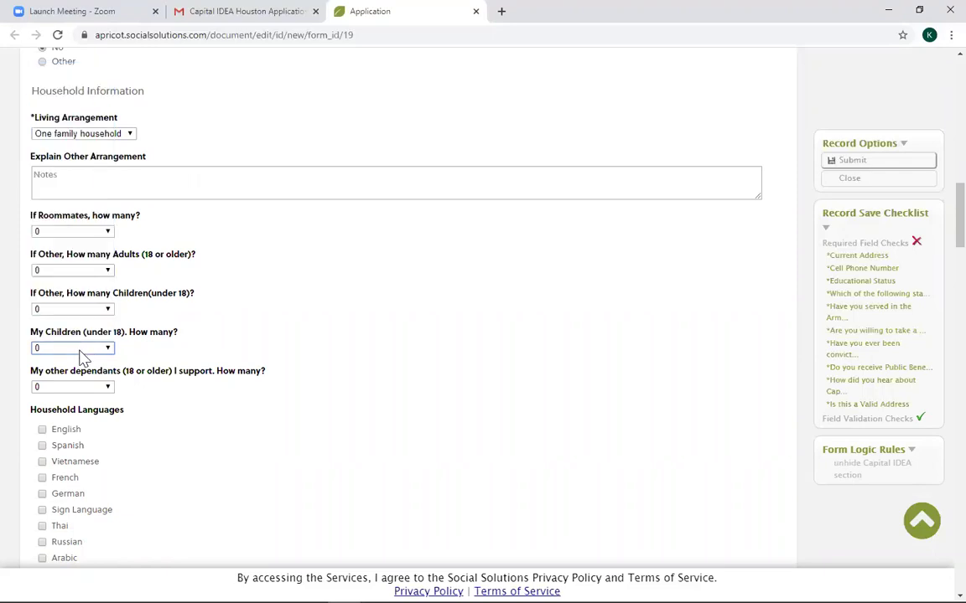
scroll(213, 420, down, 2)
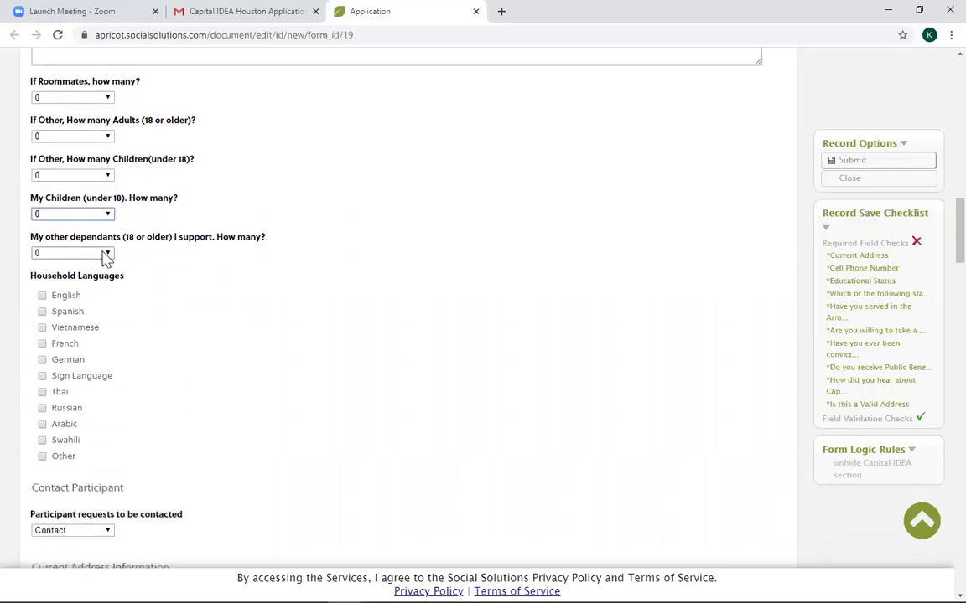
click(106, 256)
click(226, 298)
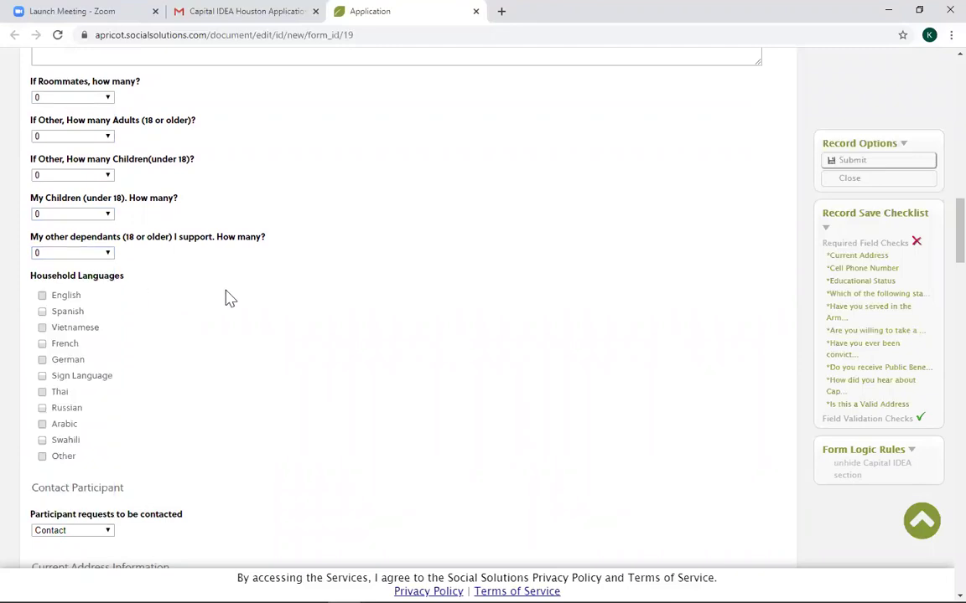
Check English, Spanish and Other (N/A) household languages, and set contact request to Contact.
click(43, 297)
click(42, 313)
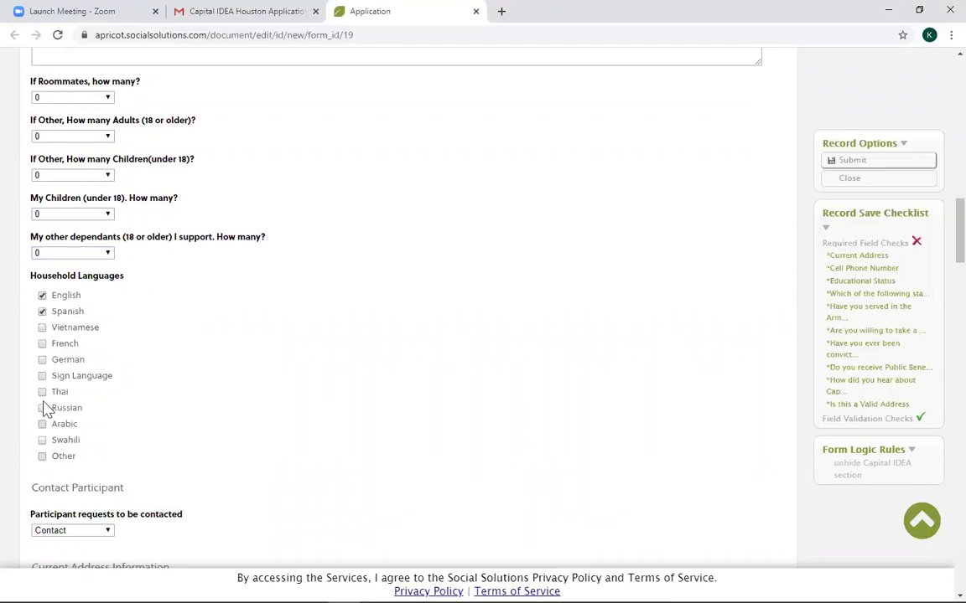
click(43, 458)
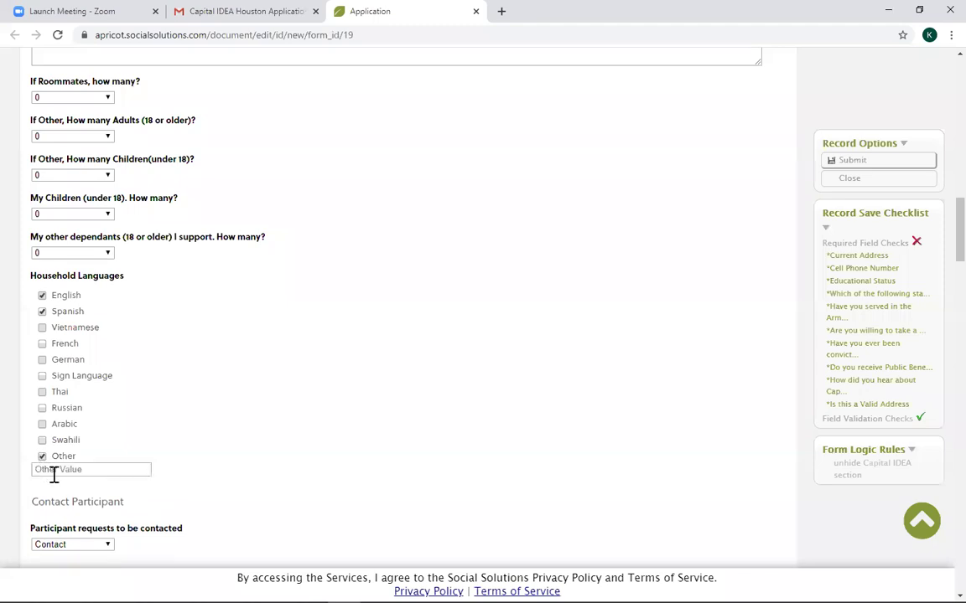
click(34, 468)
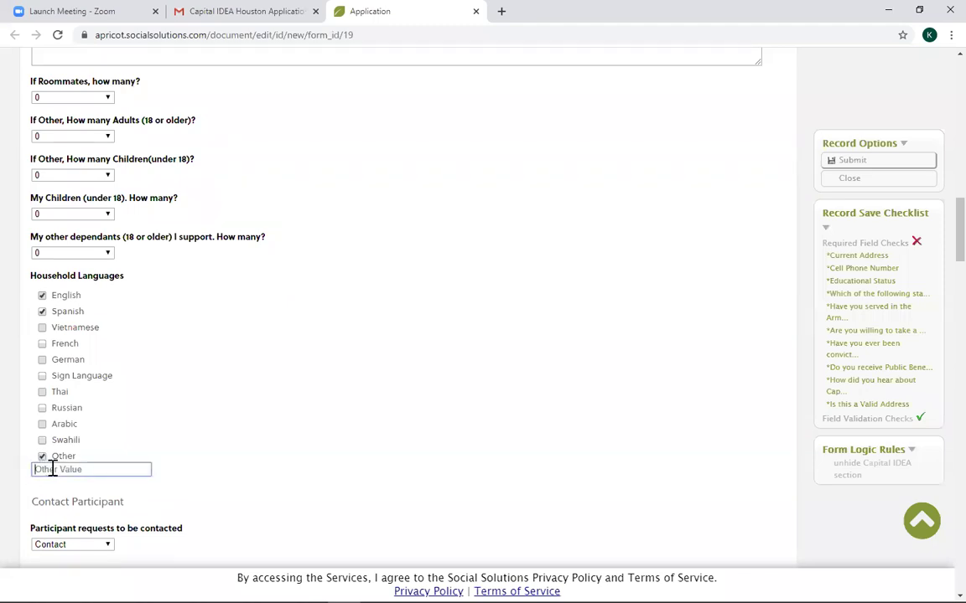
text(N)
scroll(151, 513, down, 2)
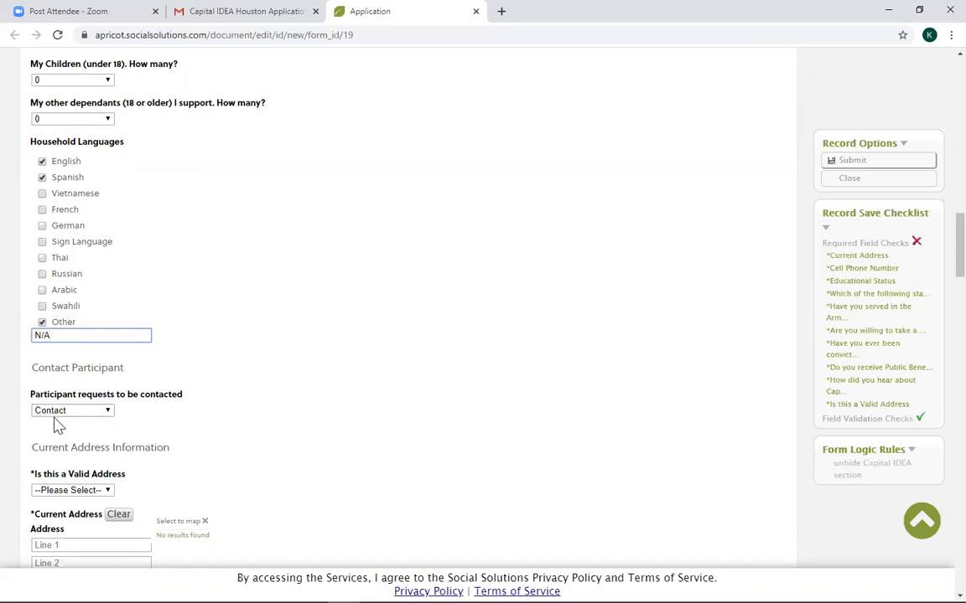
click(52, 411)
click(65, 449)
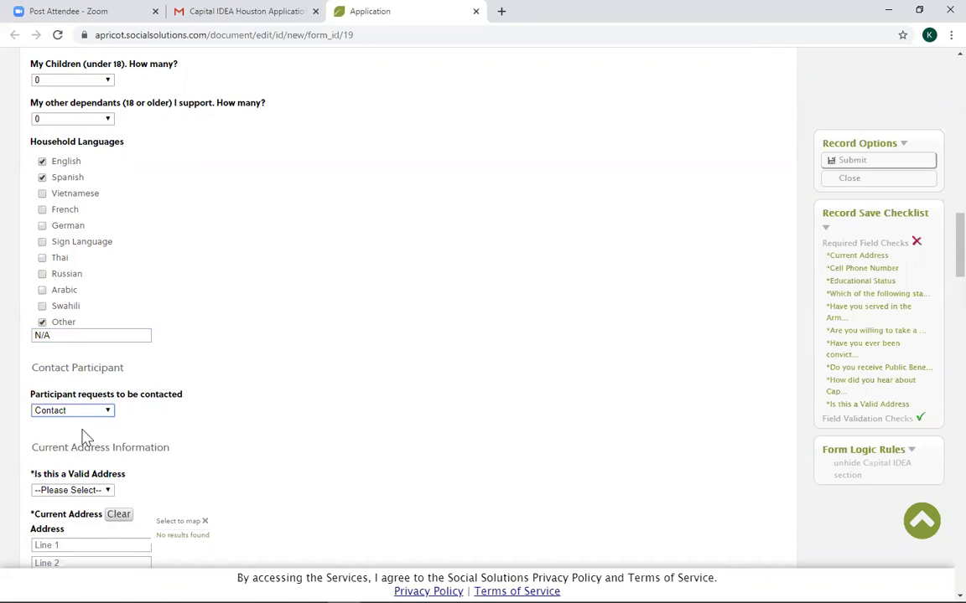
scroll(225, 406, down, 3)
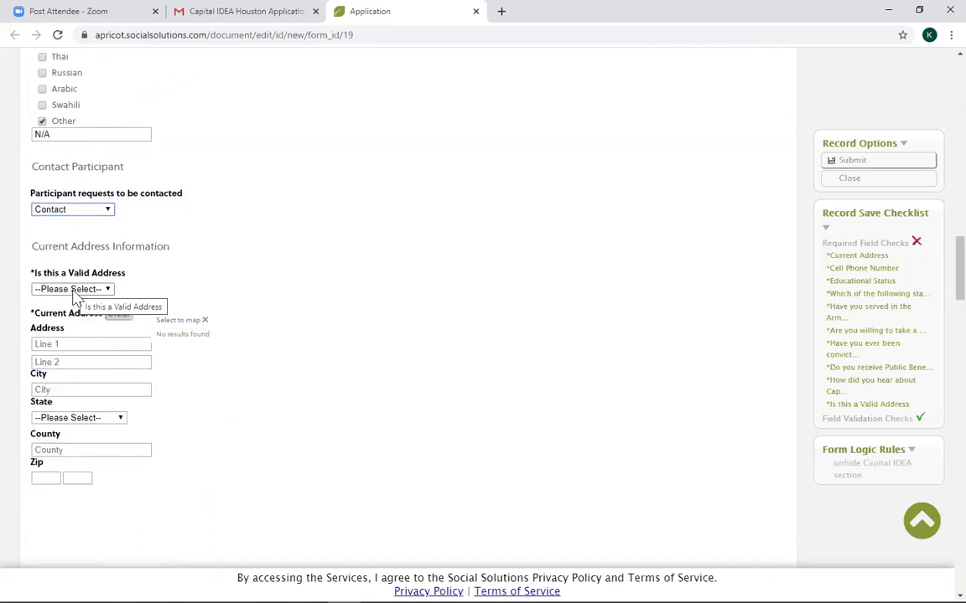
Mark the current address as valid and enter the street line.
click(74, 292)
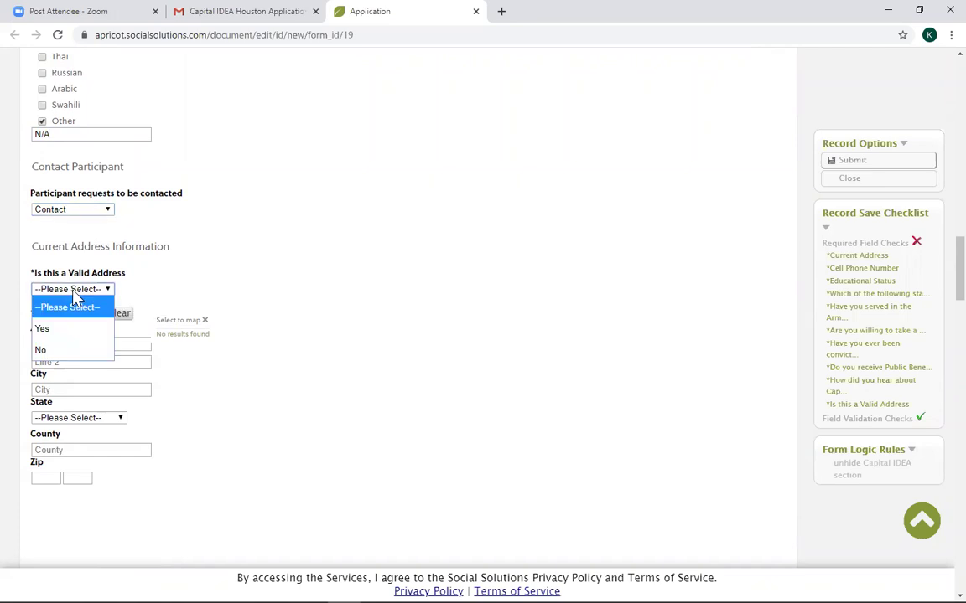
click(71, 332)
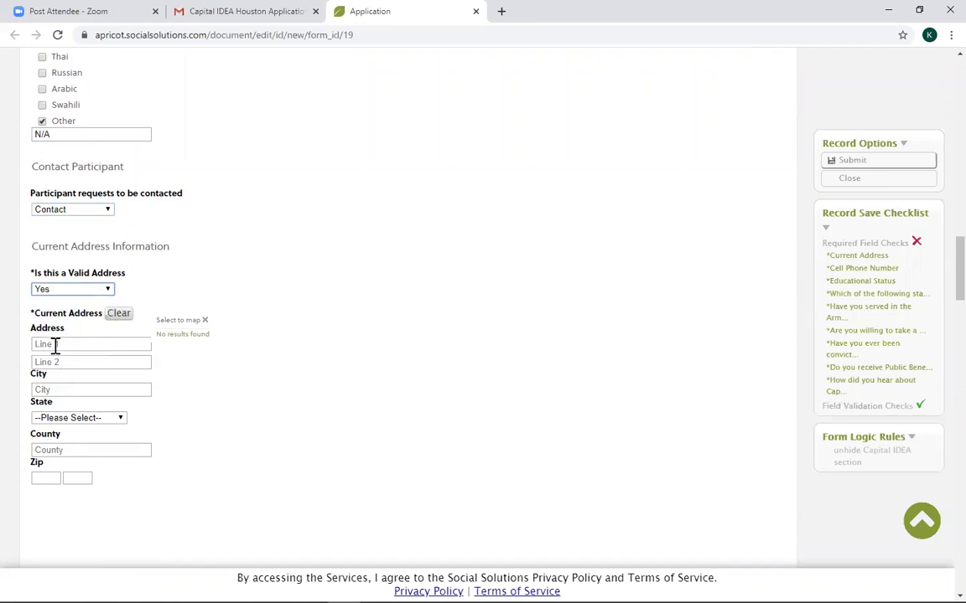
click(58, 345)
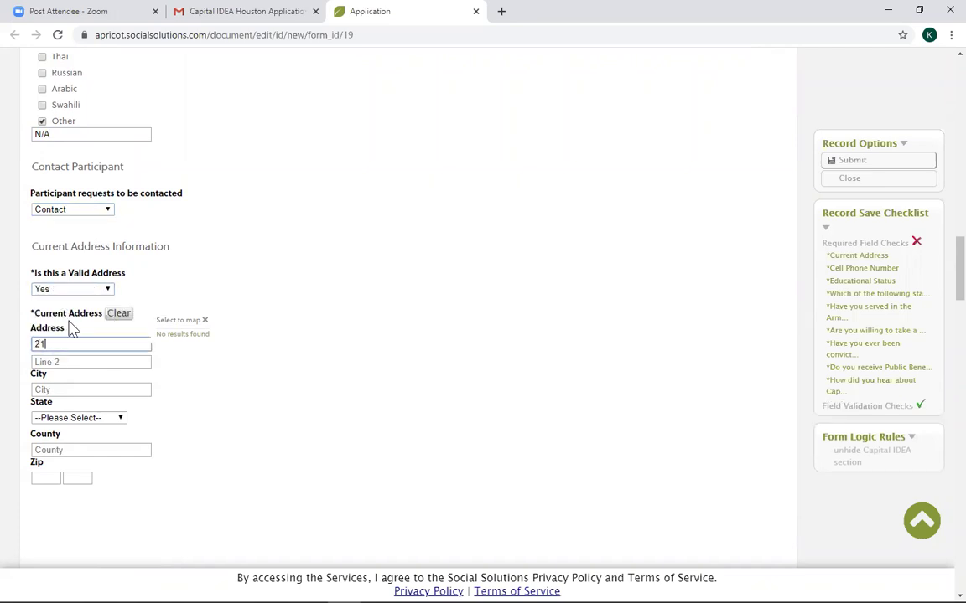
text(2101b)
key(BackSpace)
Fill in the city, state Texas, county Harris and the zip code.
click(64, 386)
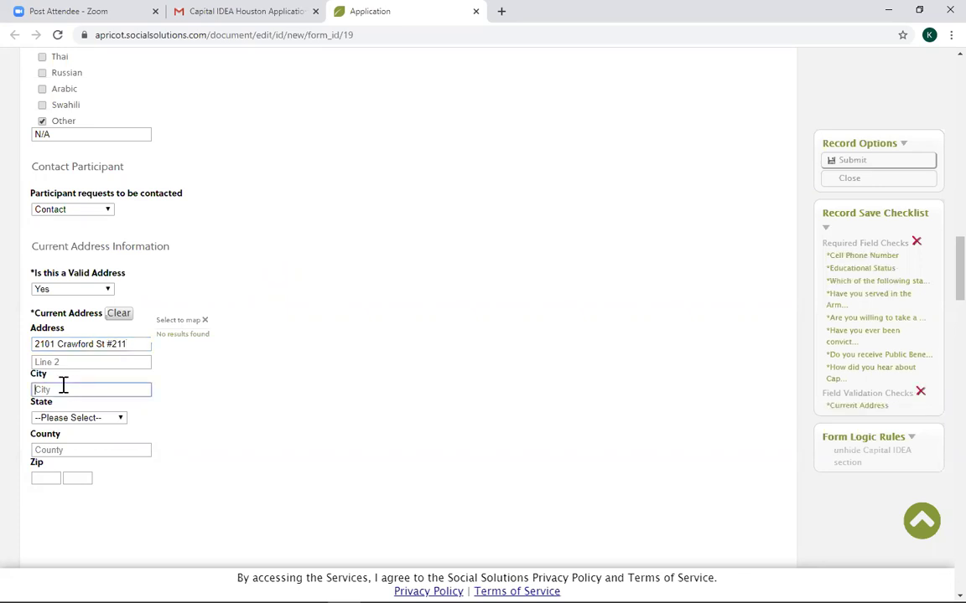
text(Houston)
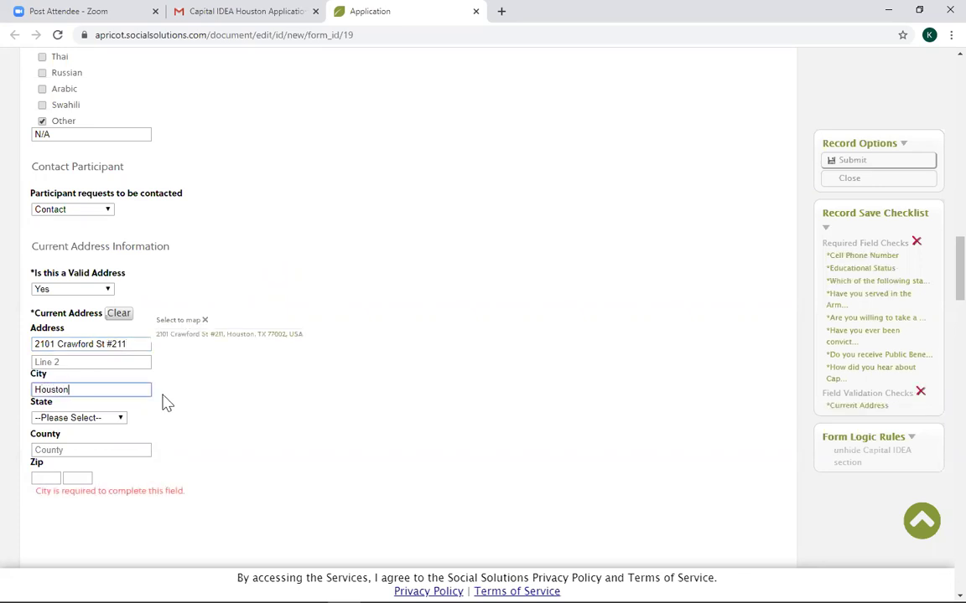
click(103, 419)
scroll(82, 382, down, 7)
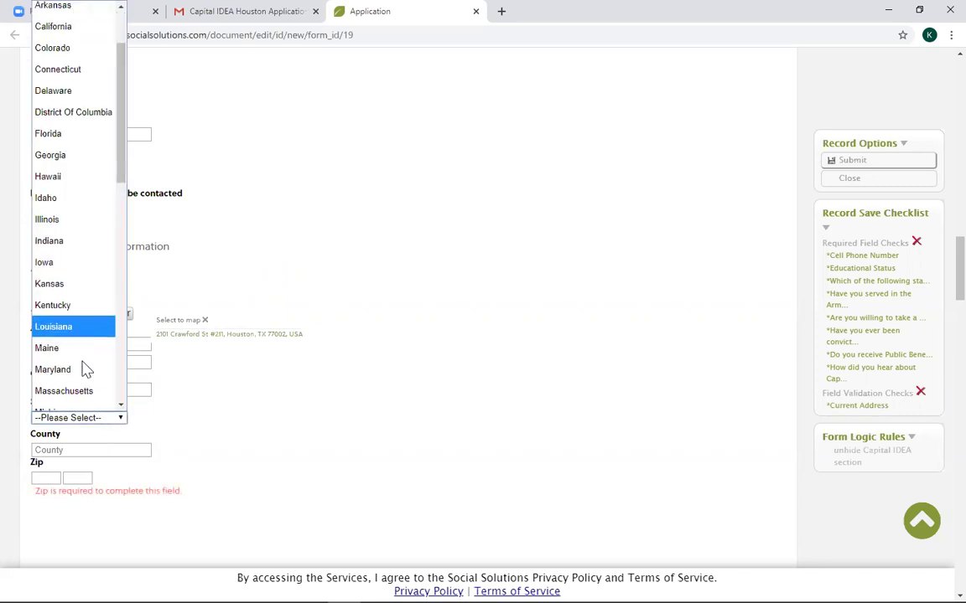
click(77, 288)
click(93, 450)
text(Har)
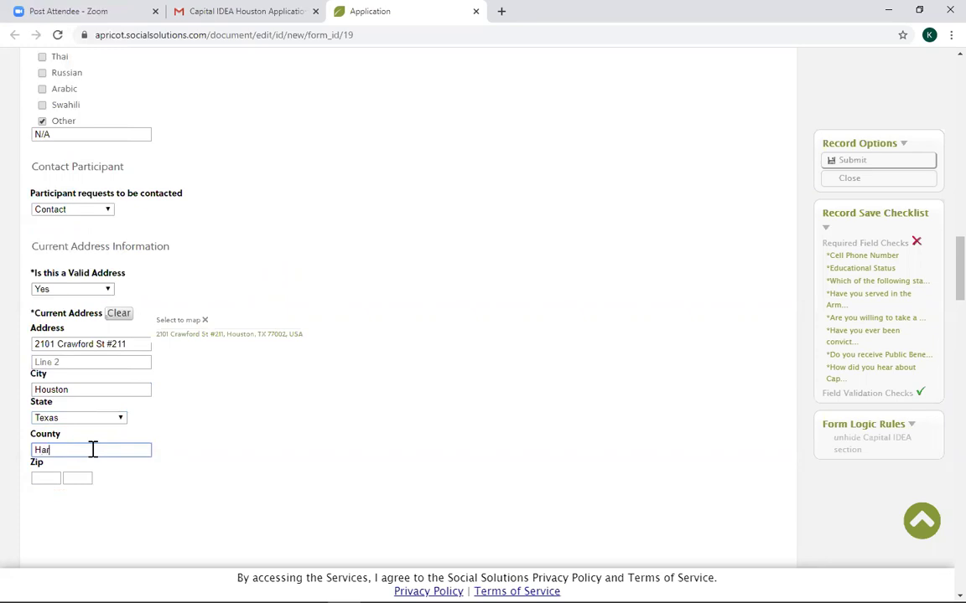
text(ris)
click(45, 479)
text(77004)
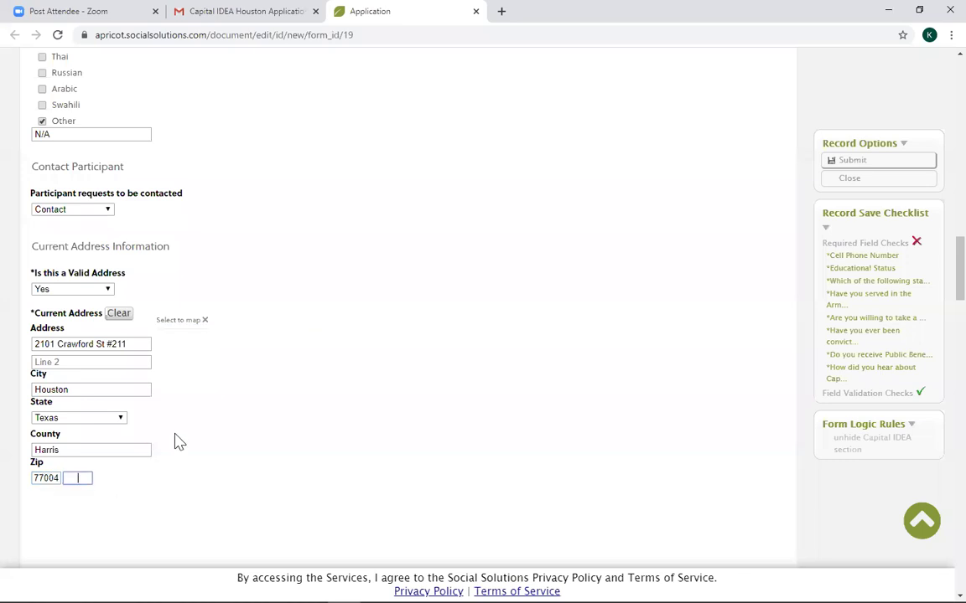
scroll(177, 442, down, 3)
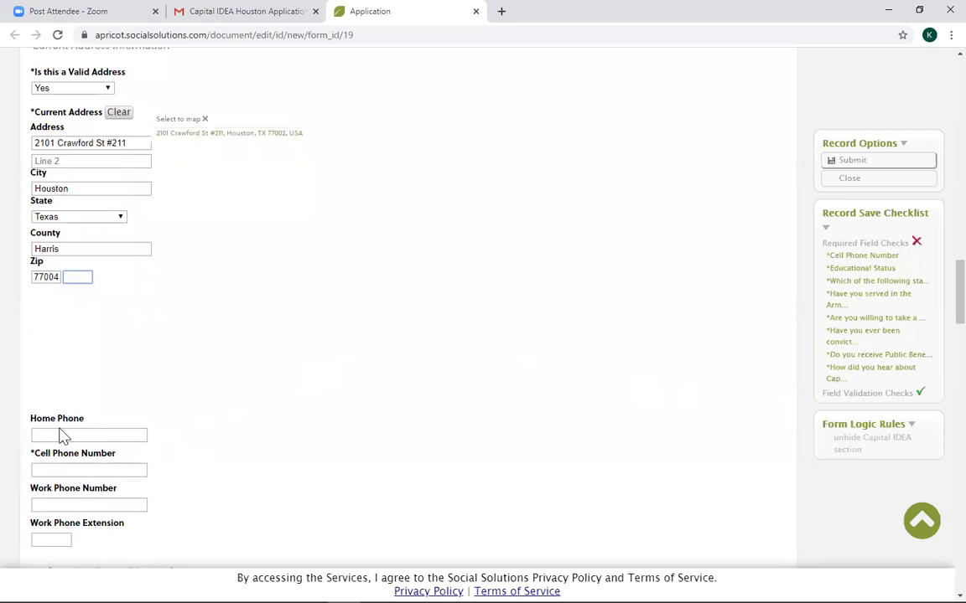
Enter the cell phone number and mark the mailing address Same as Current Address.
click(62, 467)
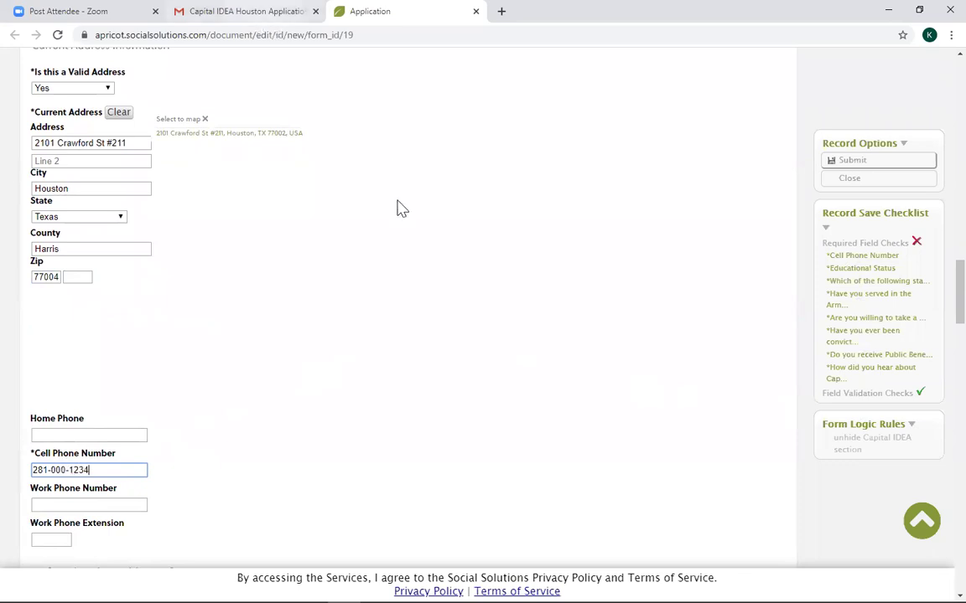
scroll(269, 482, down, 3)
scroll(269, 482, down, 2)
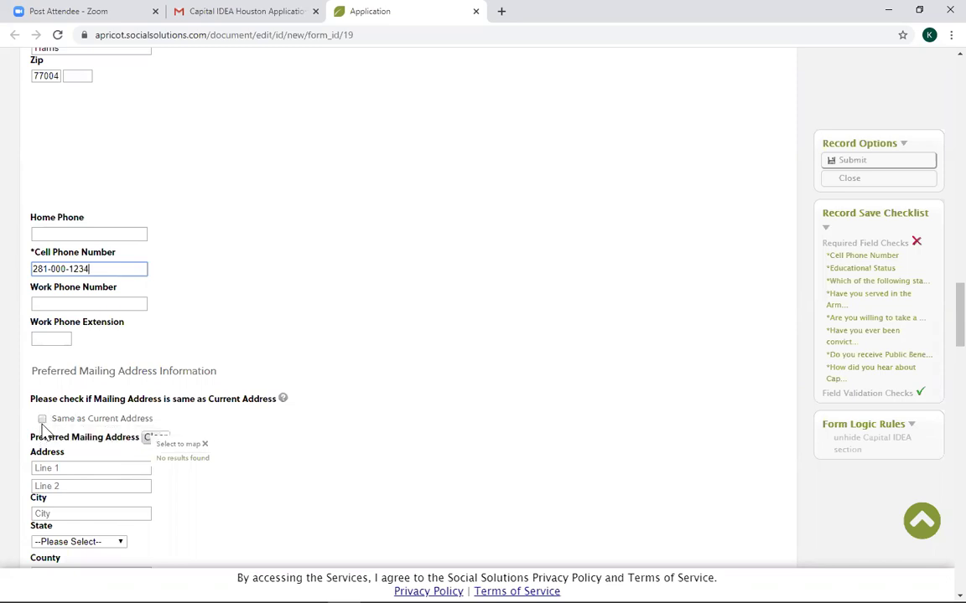
click(43, 419)
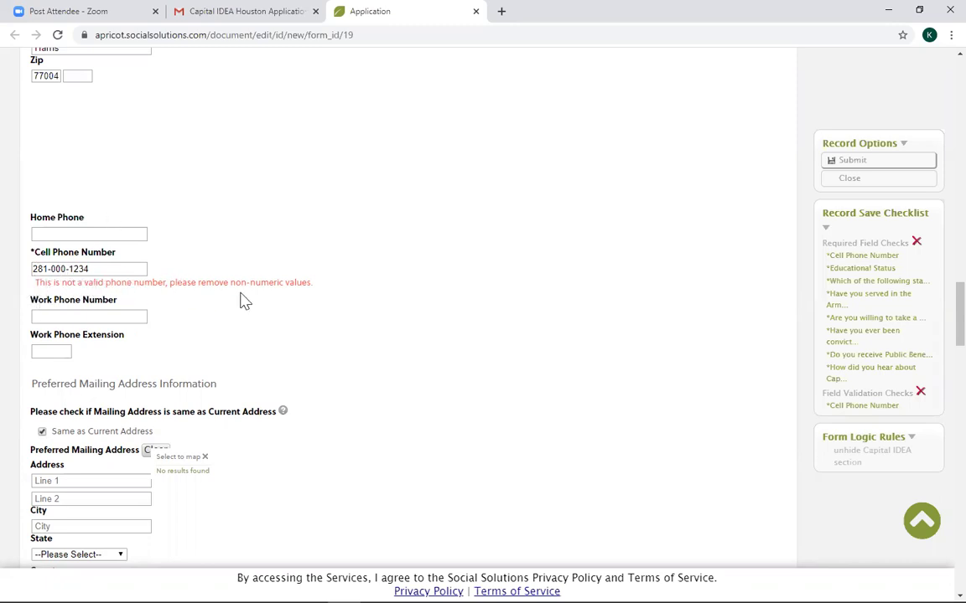
Remove the hyphens from the cell phone number to clear the validation error.
click(49, 269)
key(Delete)
key(Right)
key(Right)
key(Right)
key(Delete)
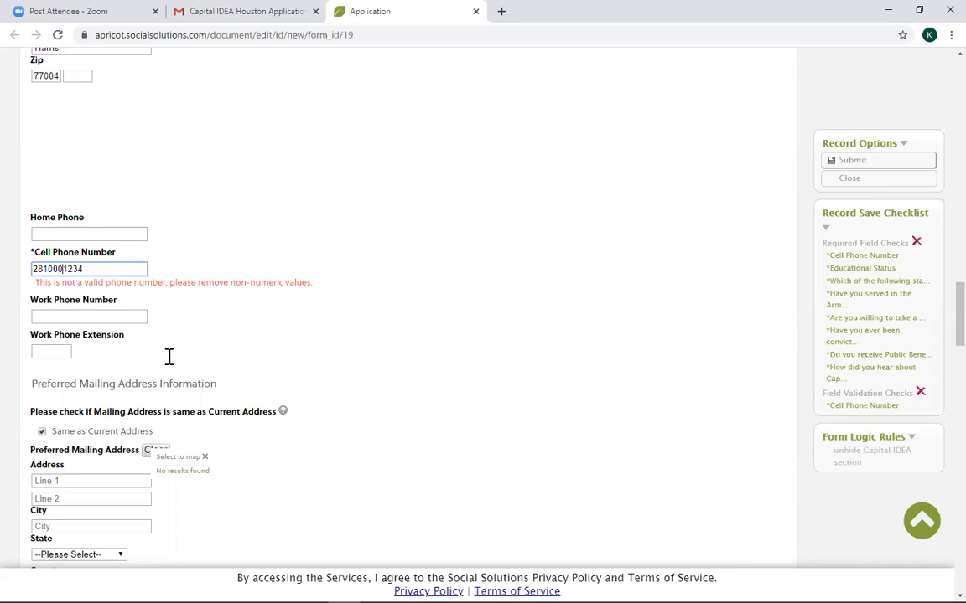
scroll(118, 480, down, 2)
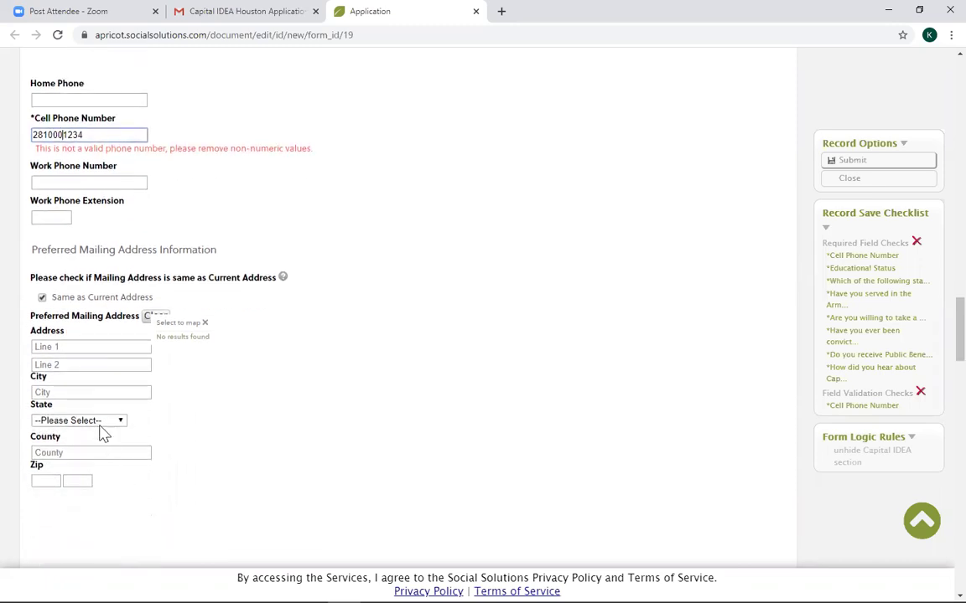
click(49, 182)
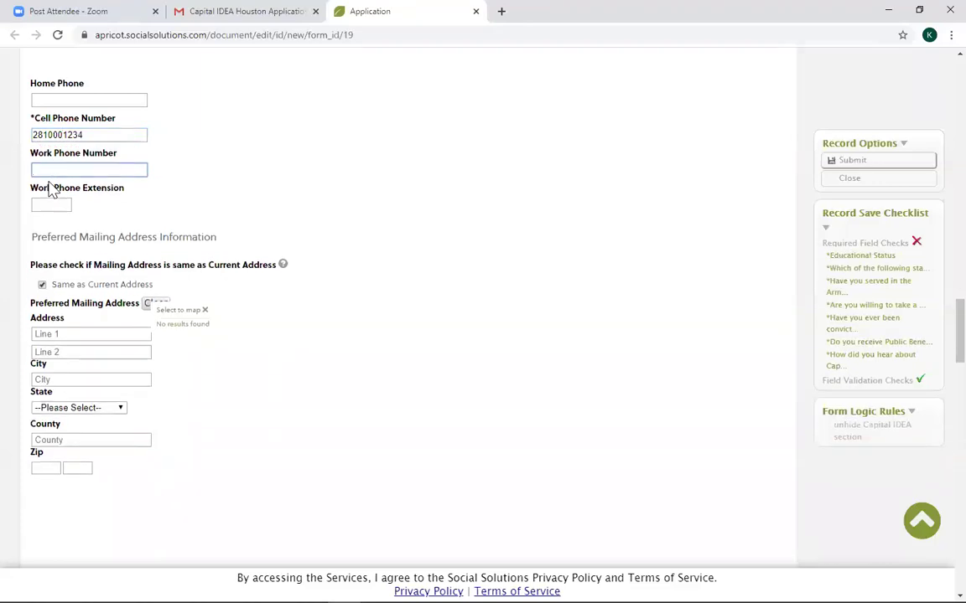
click(51, 202)
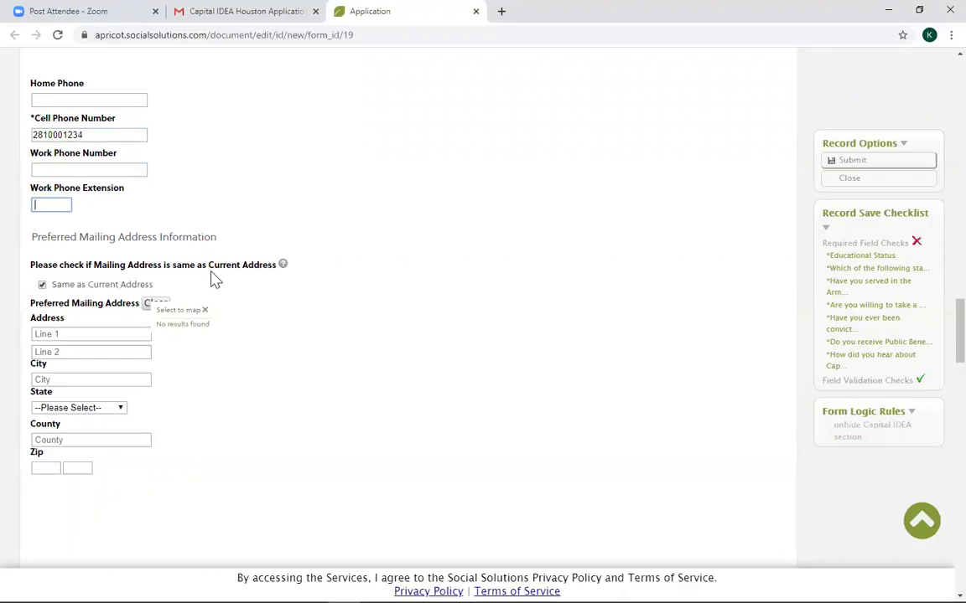
scroll(123, 329, down, 2)
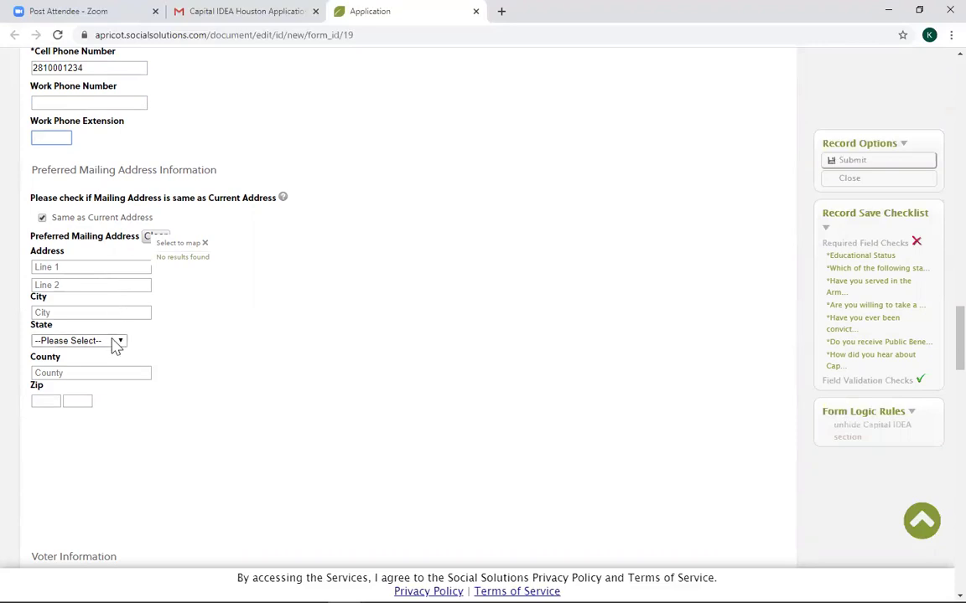
scroll(114, 360, down, 2)
Answer Yes to being registered to vote and enter the voter registration number.
scroll(115, 360, down, 3)
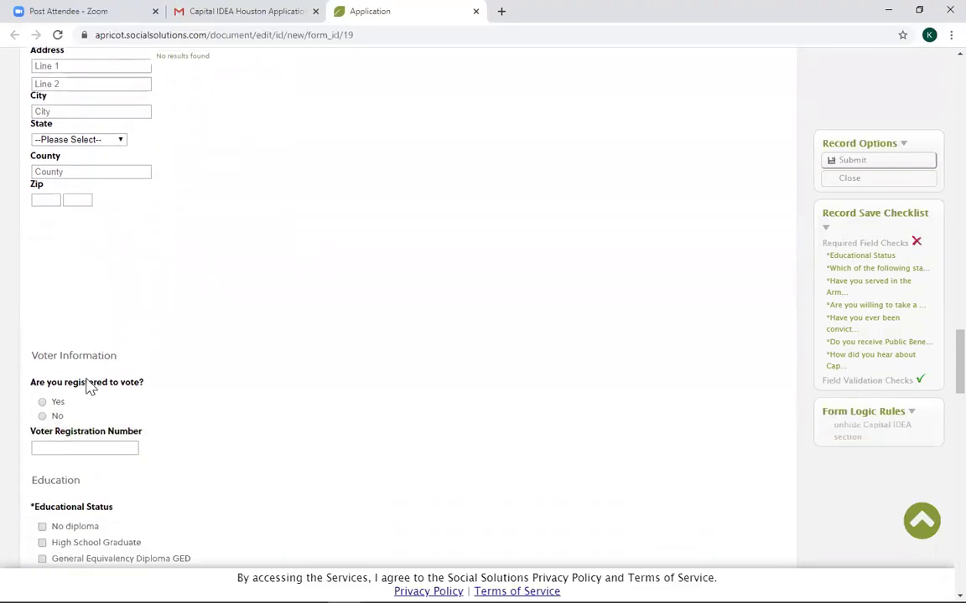
click(48, 403)
click(64, 448)
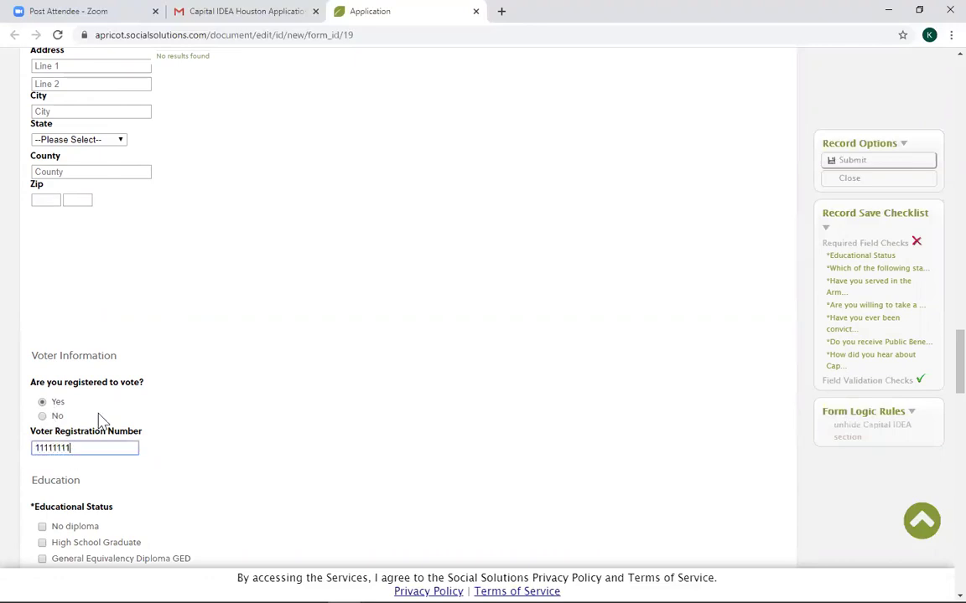
scroll(119, 446, down, 4)
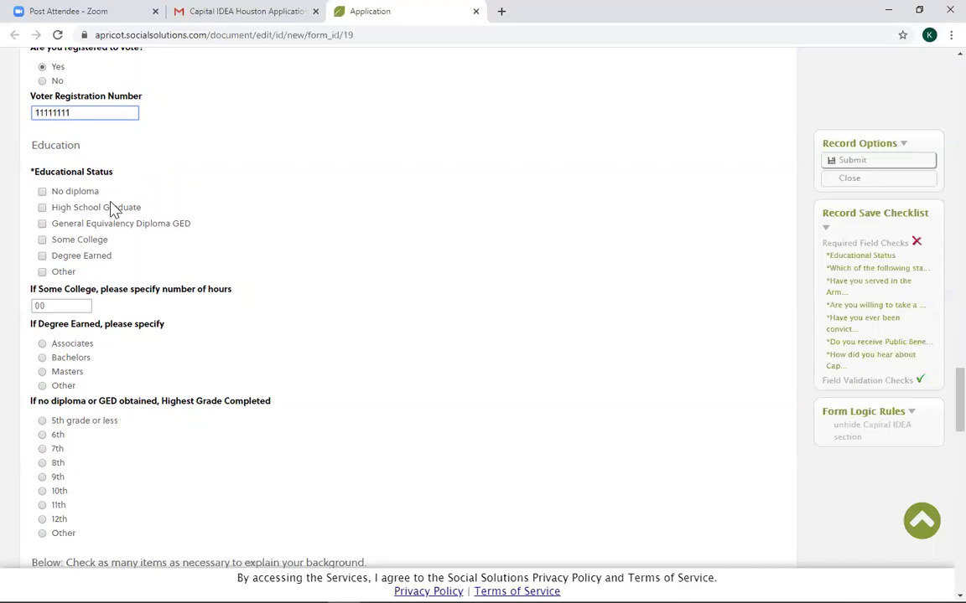
Check No diploma, GED and Degree Earned as educational status, with 00 college hours.
click(42, 192)
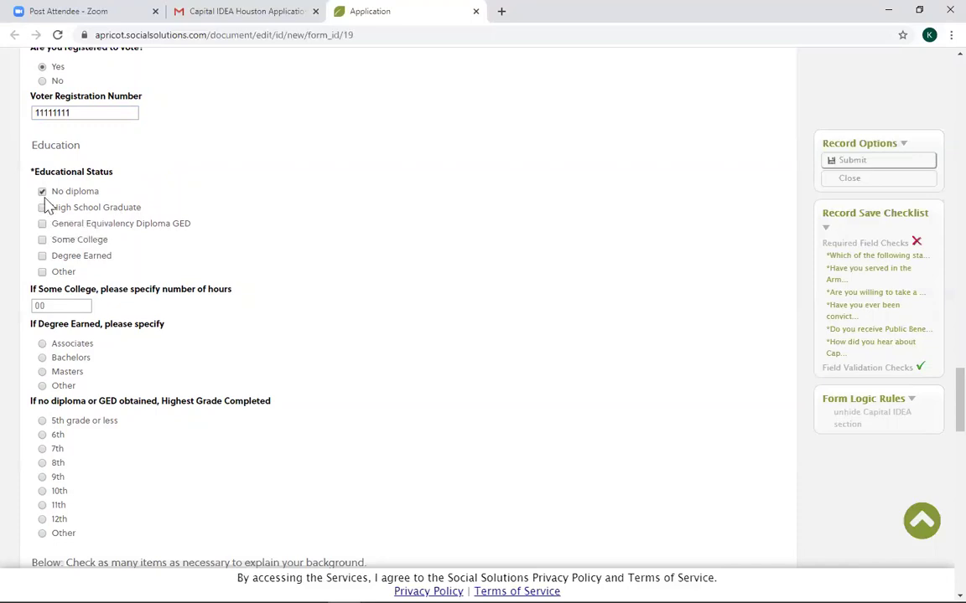
click(42, 192)
click(42, 208)
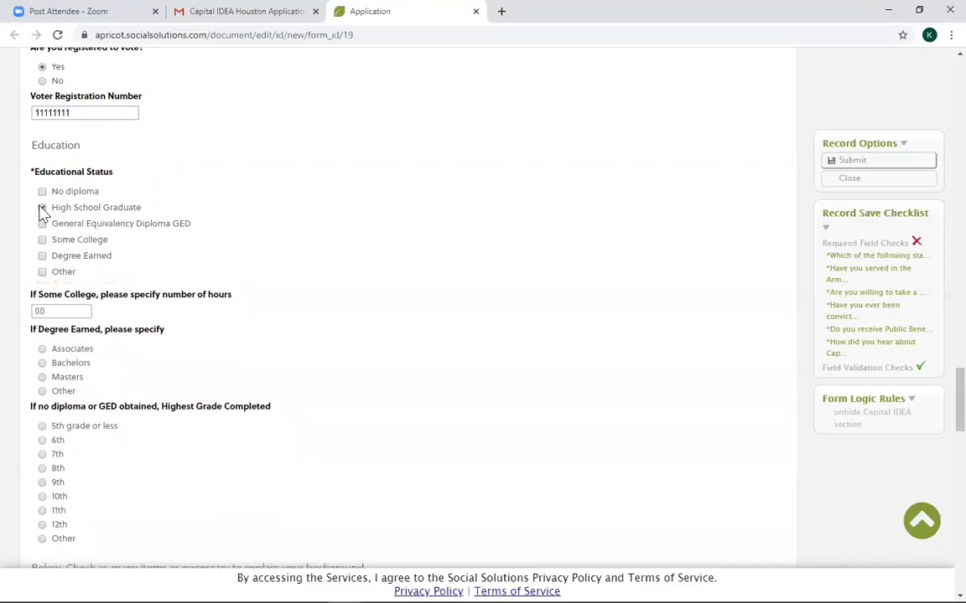
click(42, 208)
click(41, 192)
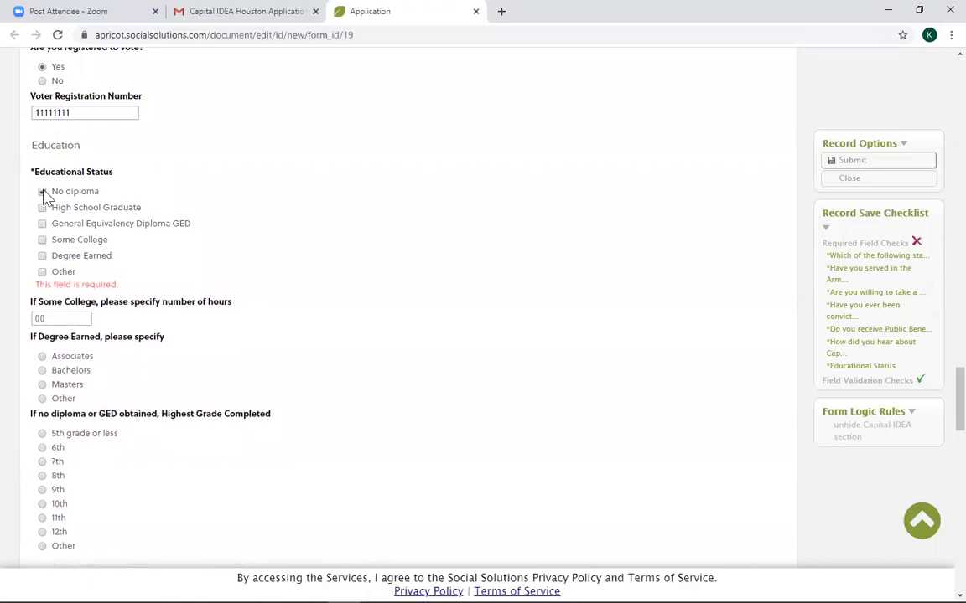
click(43, 224)
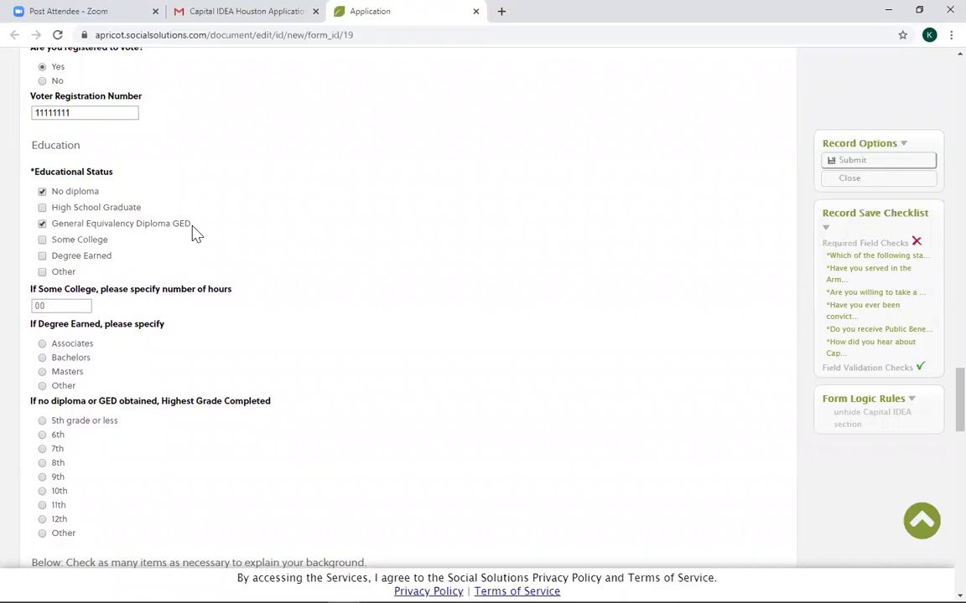
click(43, 241)
click(43, 240)
click(43, 256)
click(66, 305)
scroll(125, 362, down, 3)
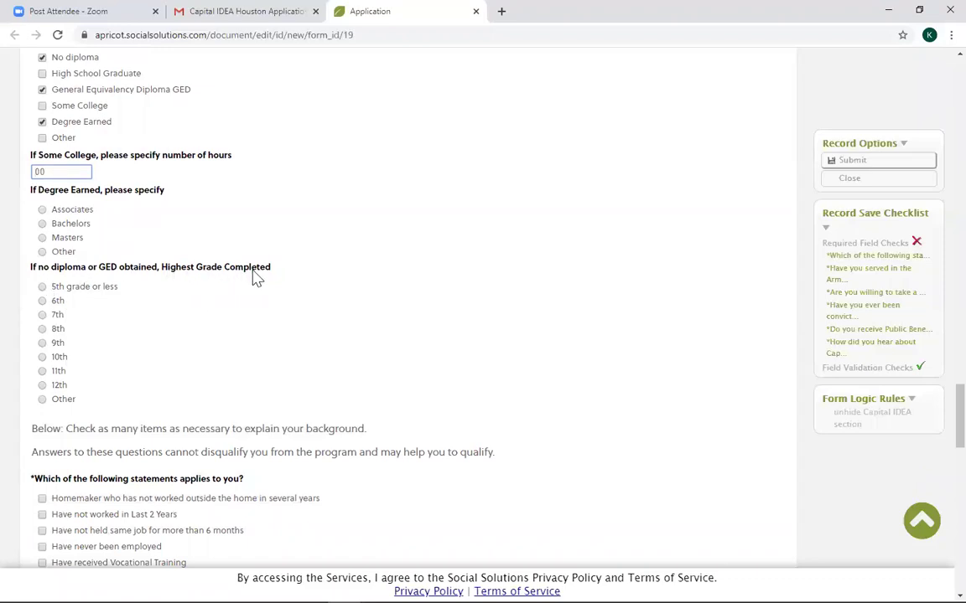
scroll(159, 317, down, 3)
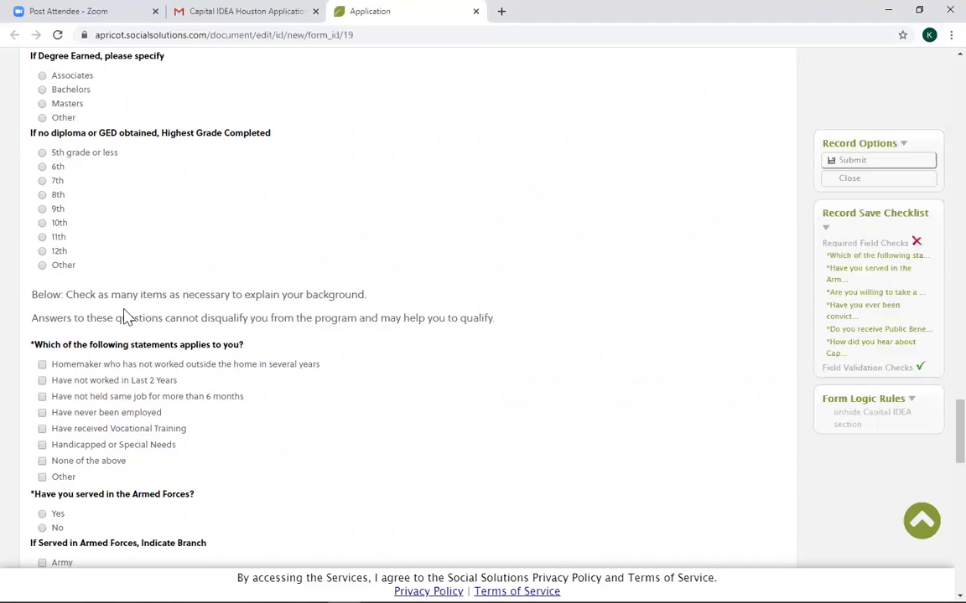
Answer the background statements question with None of the above, leaving Other unchecked.
scroll(103, 378, down, 1)
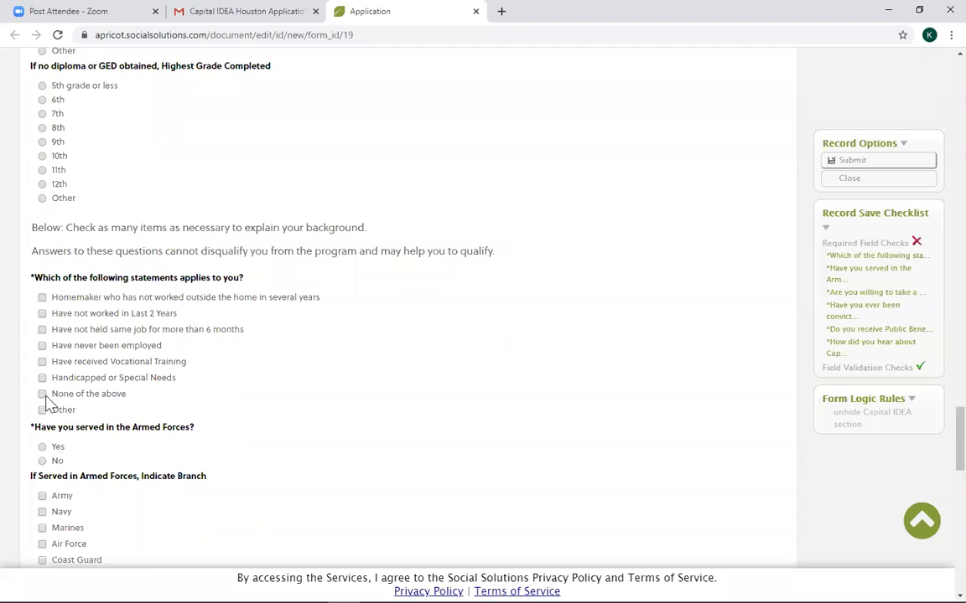
click(42, 410)
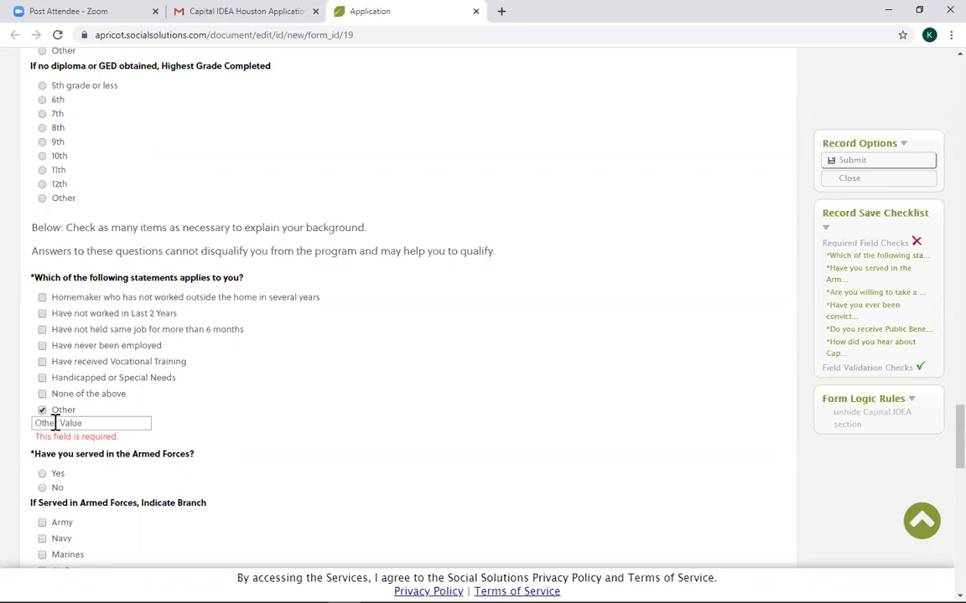
click(41, 410)
click(42, 394)
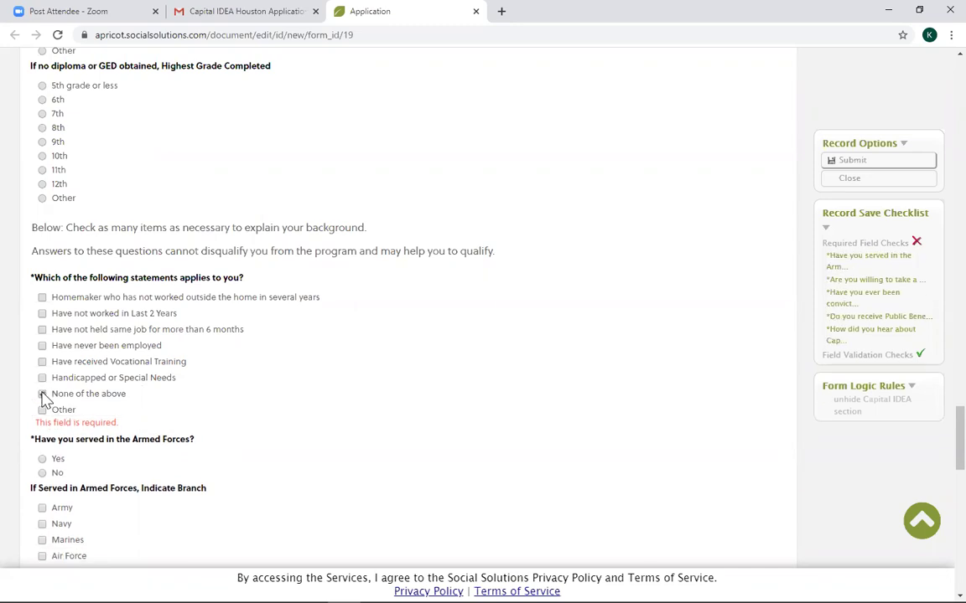
scroll(71, 445, down, 3)
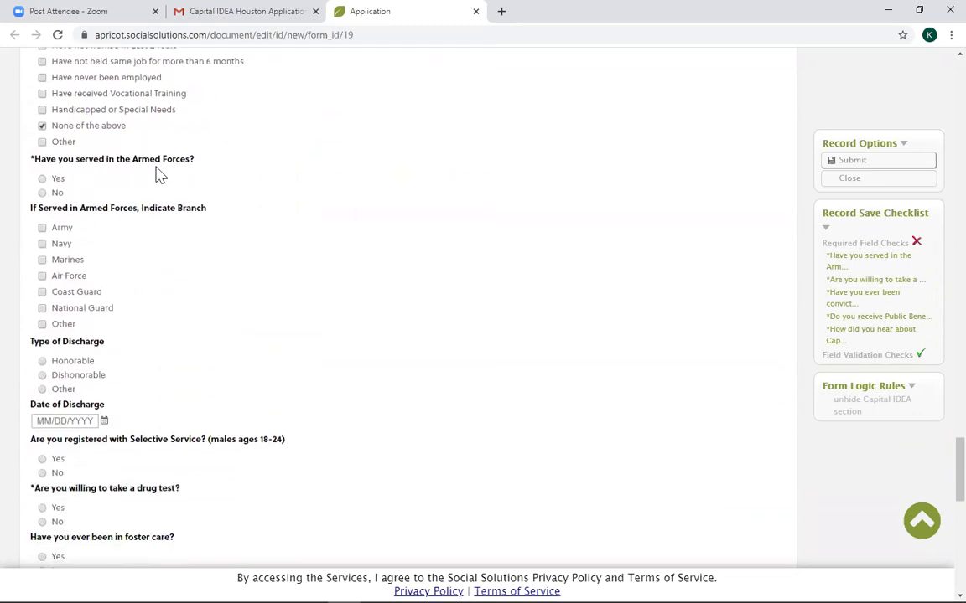
Answer No to having served in the Armed Forces and choose Honorable as the Type of Discharge.
click(42, 178)
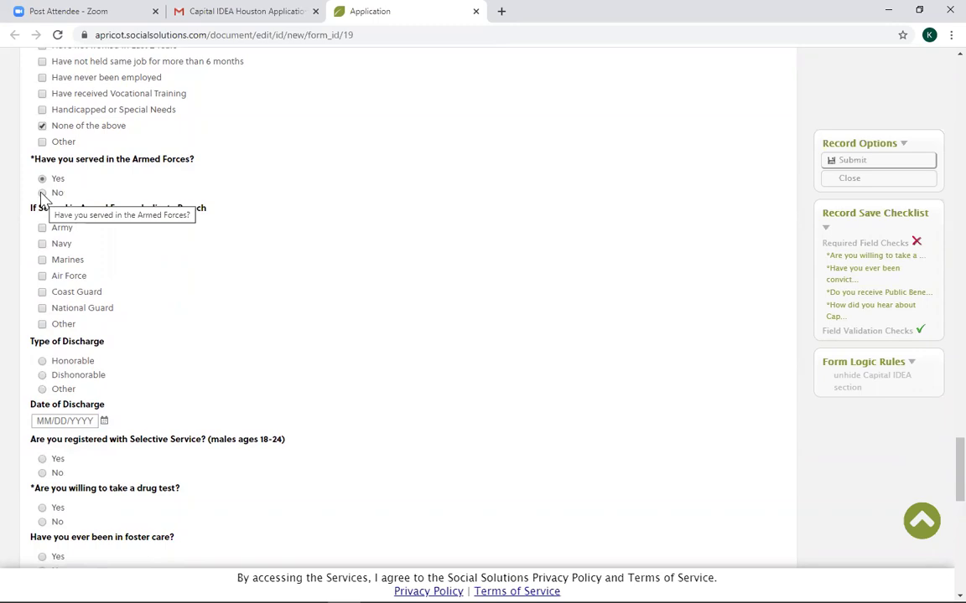
click(42, 193)
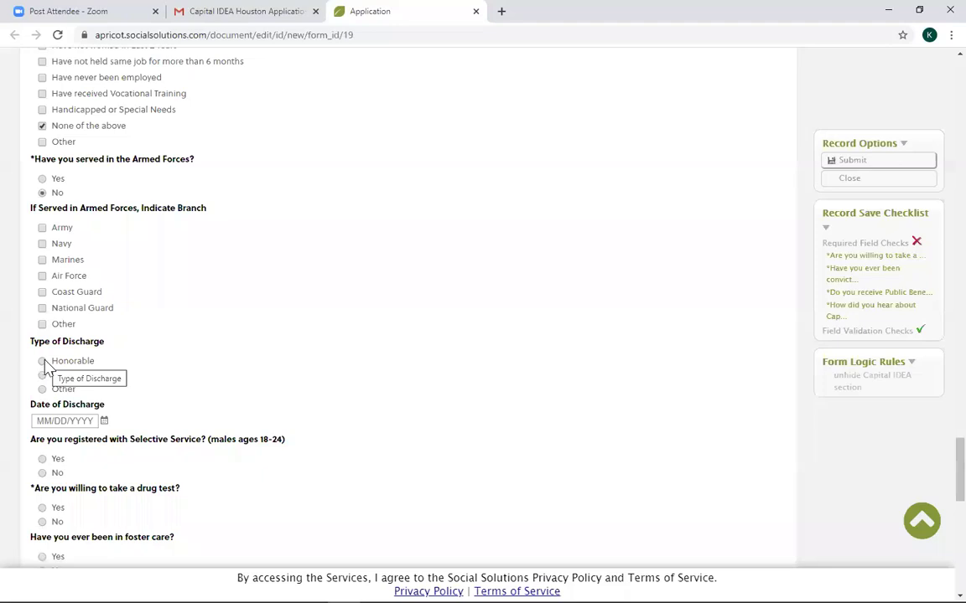
click(42, 391)
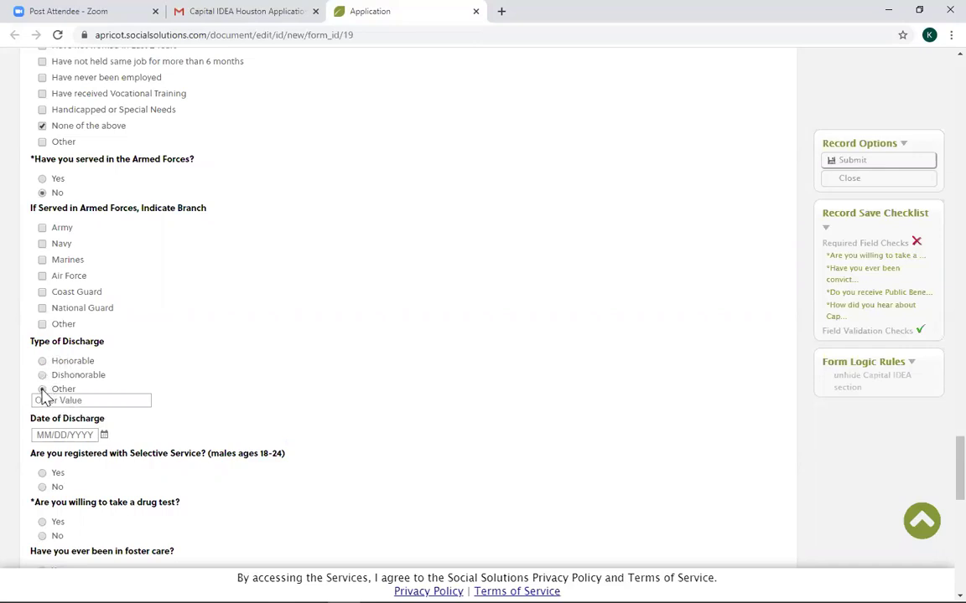
click(42, 361)
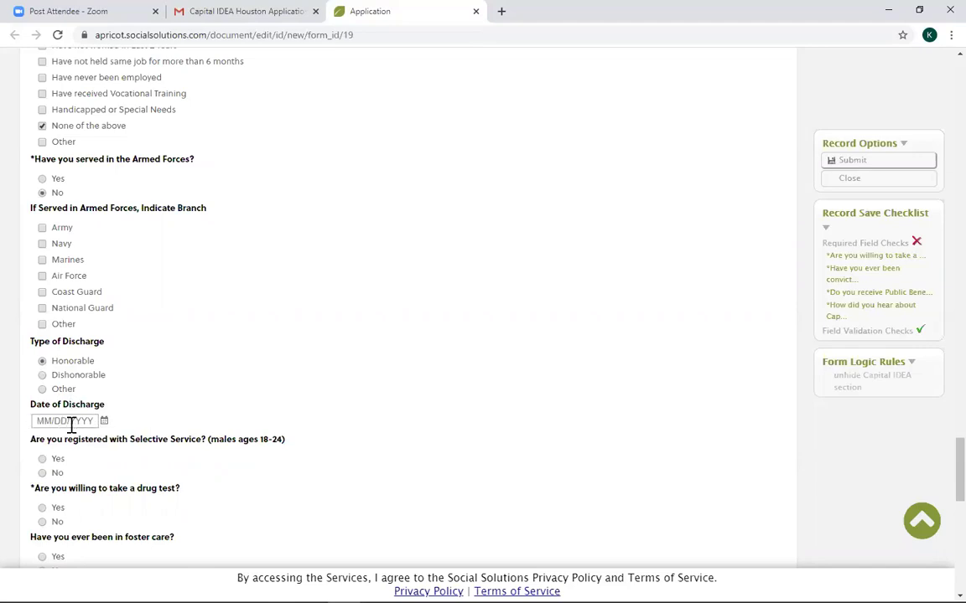
scroll(81, 423, down, 3)
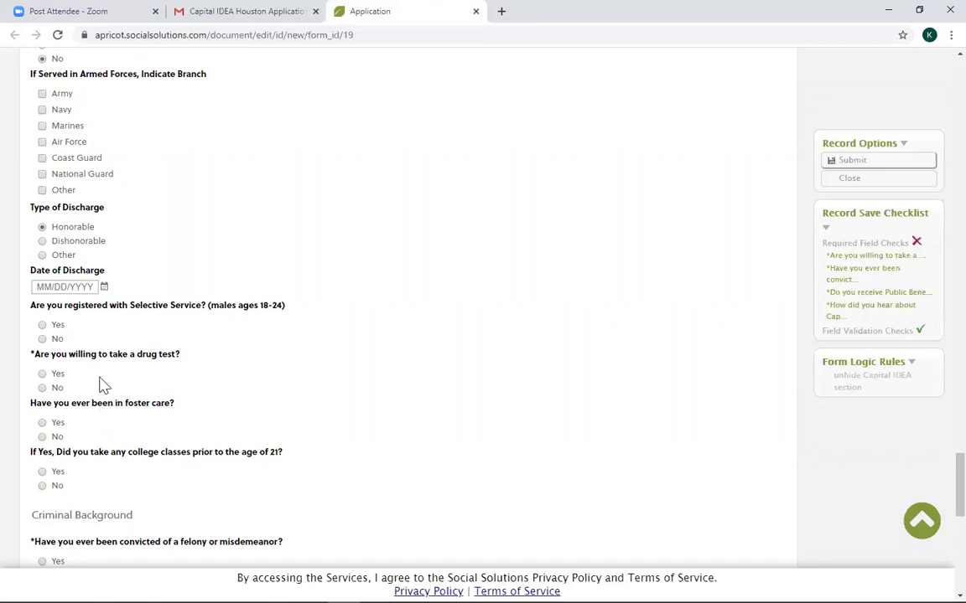
Mark Yes for drug test, foster care, college classes before 21 and felony or misdemeanor conviction.
click(43, 374)
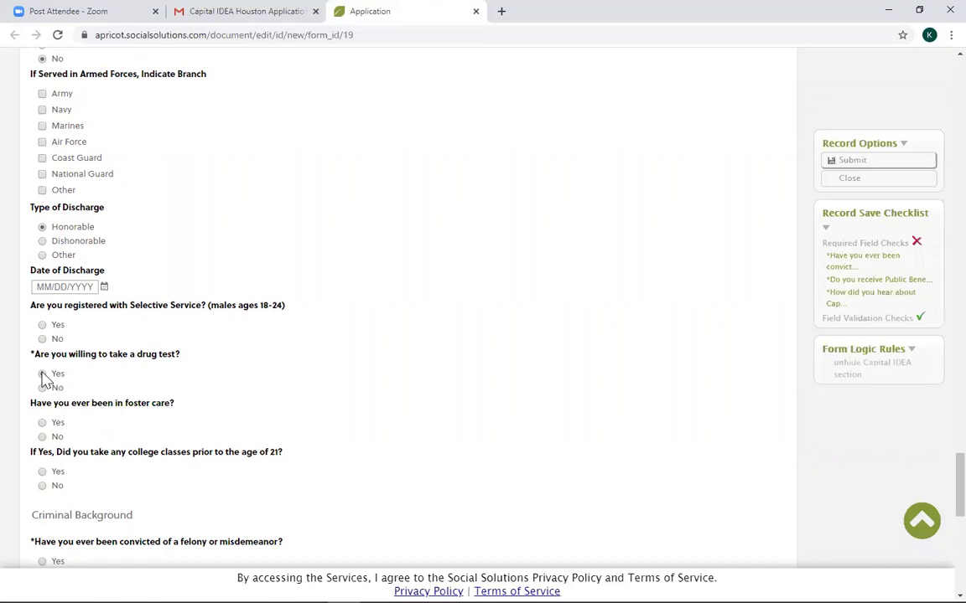
click(43, 424)
click(44, 472)
scroll(125, 419, down, 3)
scroll(118, 379, down, 1)
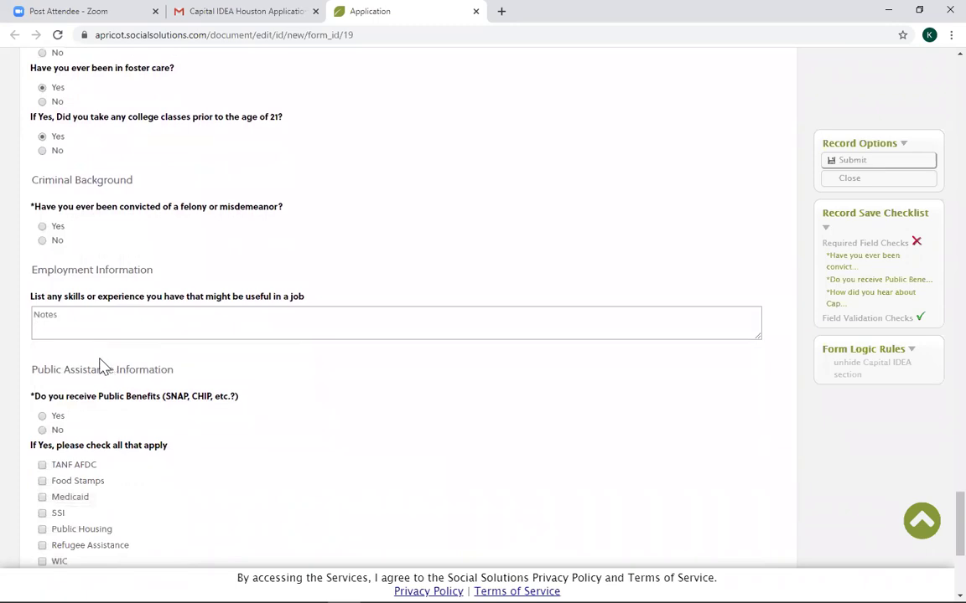
click(43, 227)
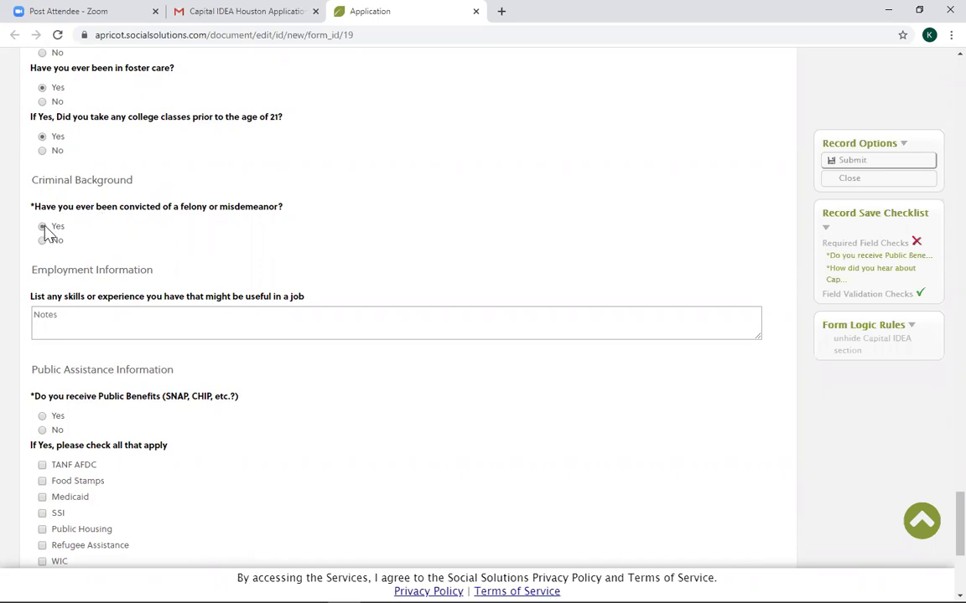
click(69, 317)
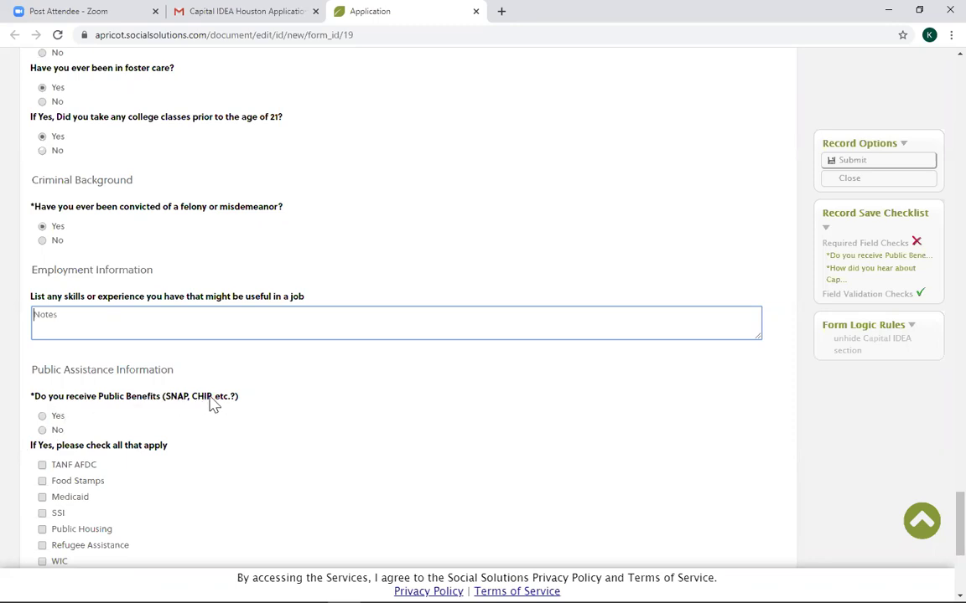
scroll(181, 408, down, 2)
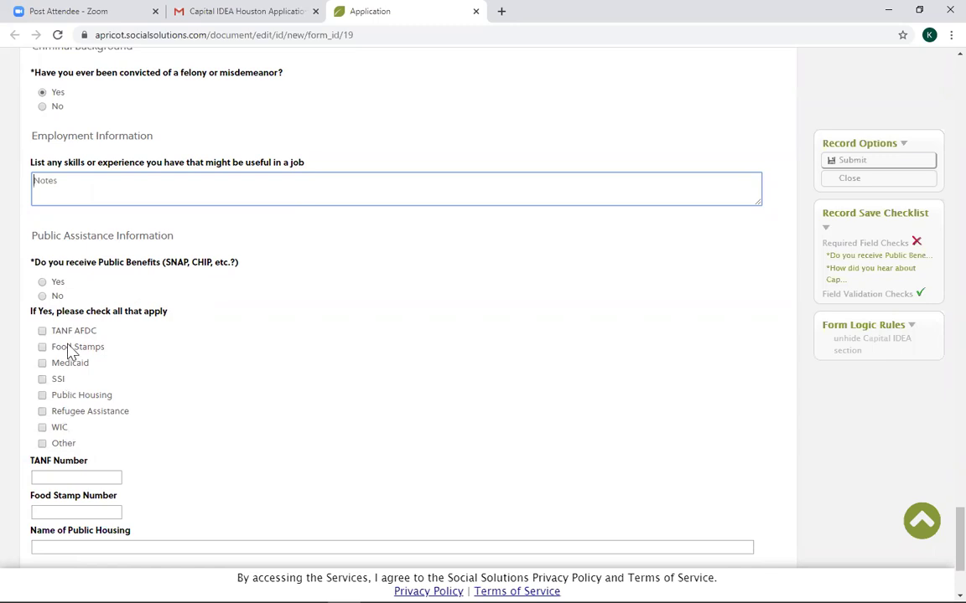
Answer Yes to Public Benefits, check Other, and enter N/A as the other benefit.
click(42, 282)
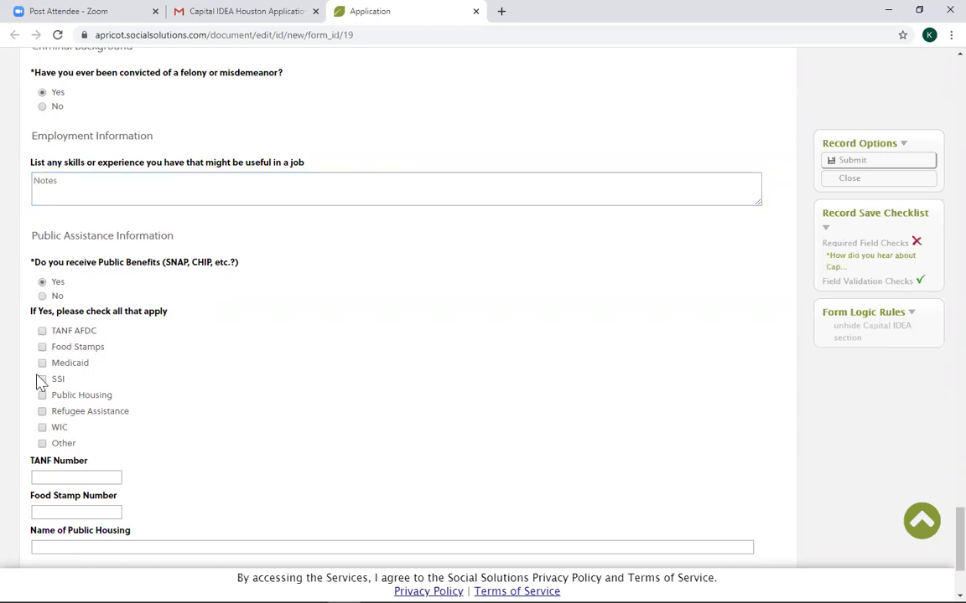
click(42, 444)
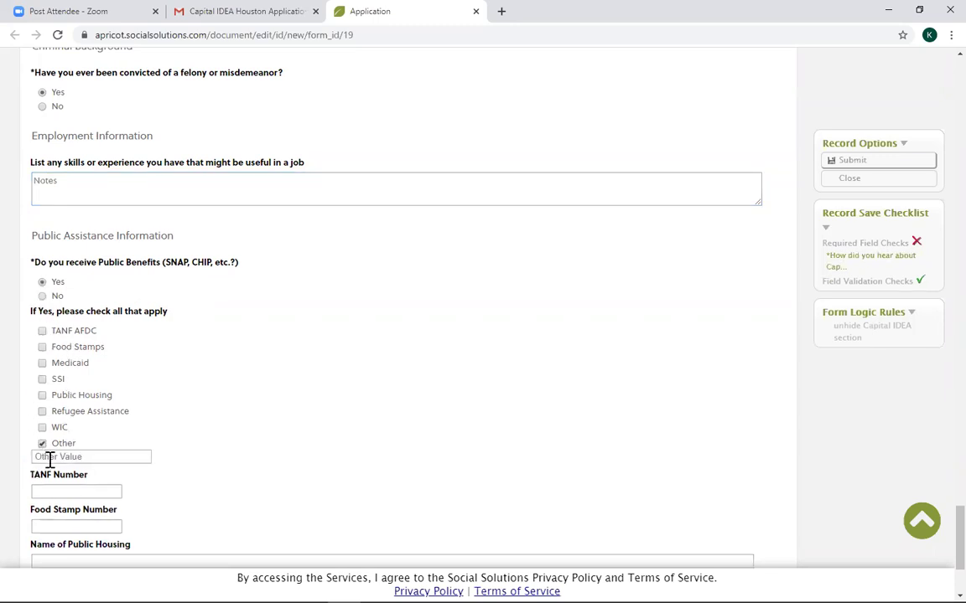
click(54, 459)
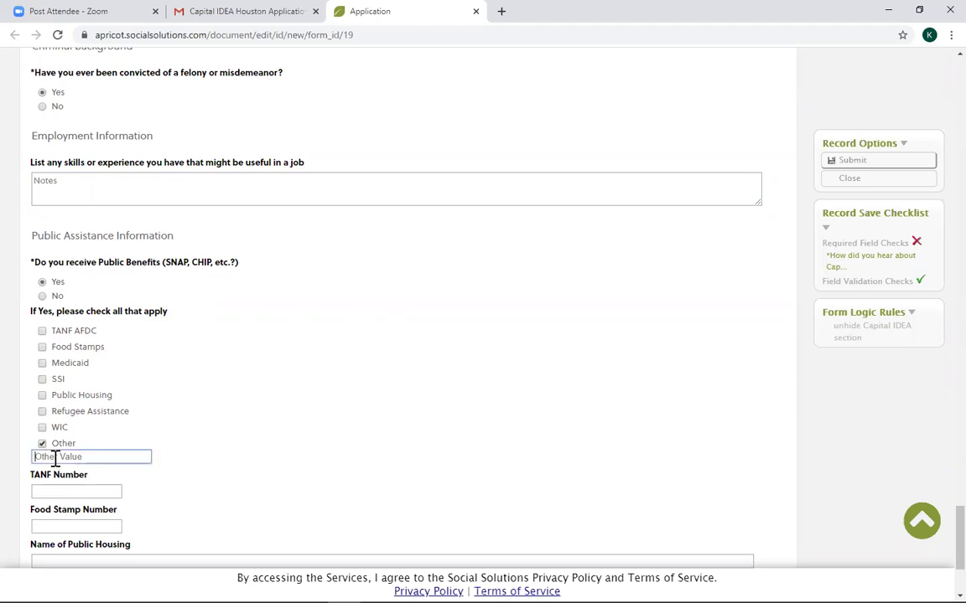
text(N/A)
scroll(72, 492, down, 1)
scroll(72, 492, down, 2)
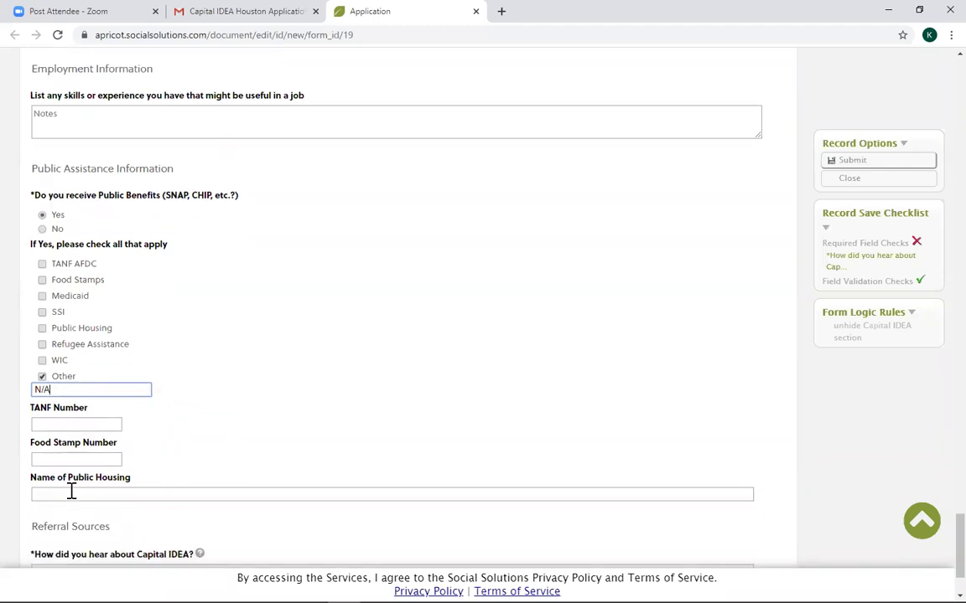
Move through the TANF Number, Food Stamp Number and Name of Public Housing fields.
click(59, 424)
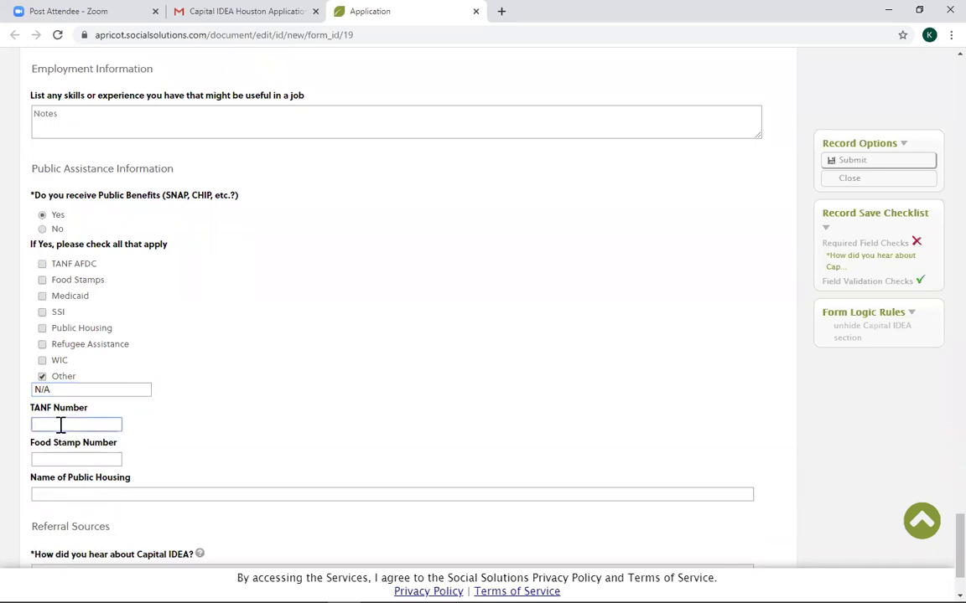
click(63, 459)
click(65, 493)
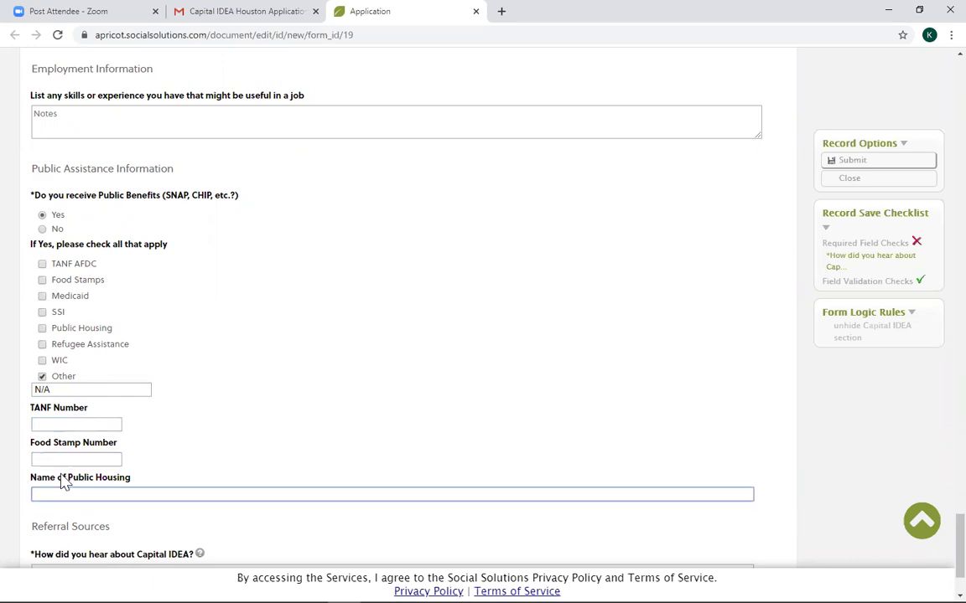
scroll(100, 486, down, 1)
scroll(99, 486, down, 2)
Give the referral source as 'Friend' plus the referrer's name and submit the application record.
click(98, 460)
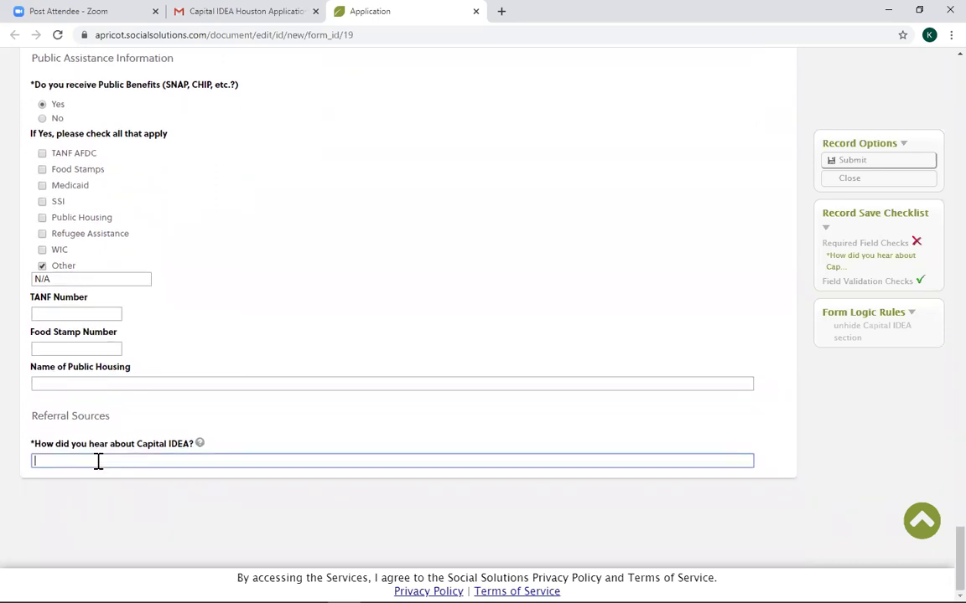
click(864, 172)
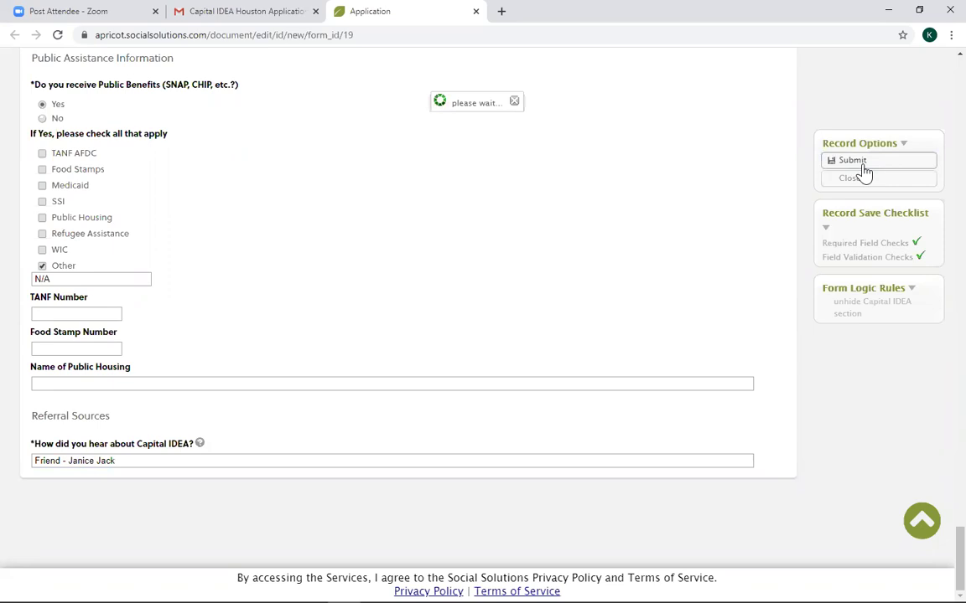